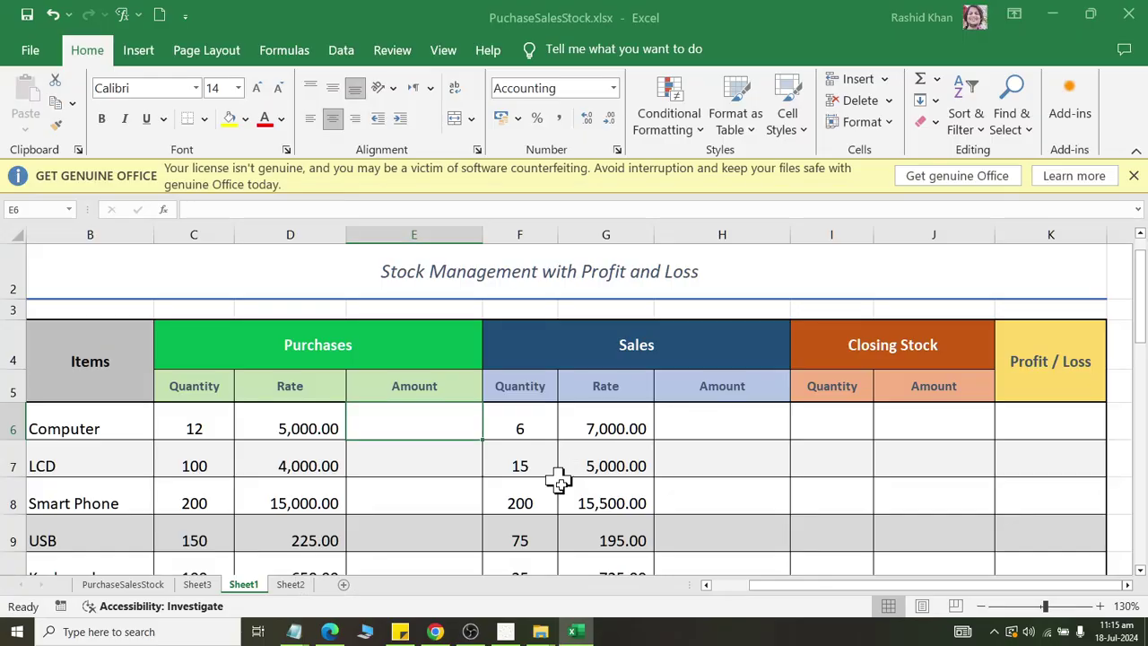
Enter =SUM(C6*D6) in E6 so Computer's purchase amount shows 60,000.00
left_click_drag(568, 503, 51, 466)
left_click(318, 390)
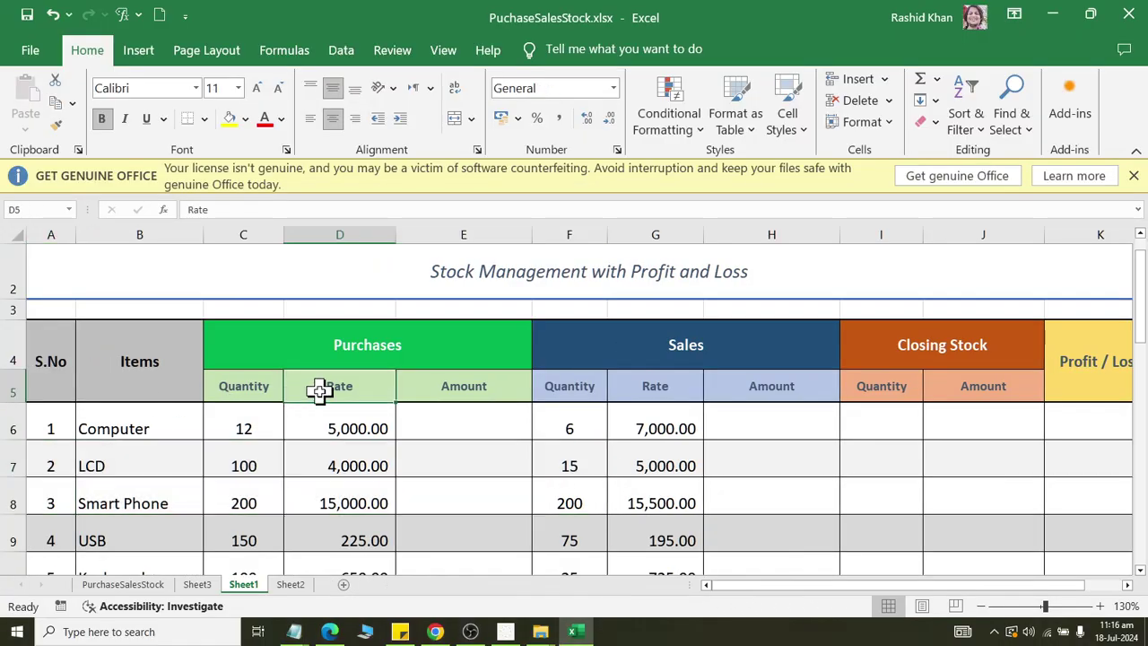
left_click(487, 422)
left_click(921, 79)
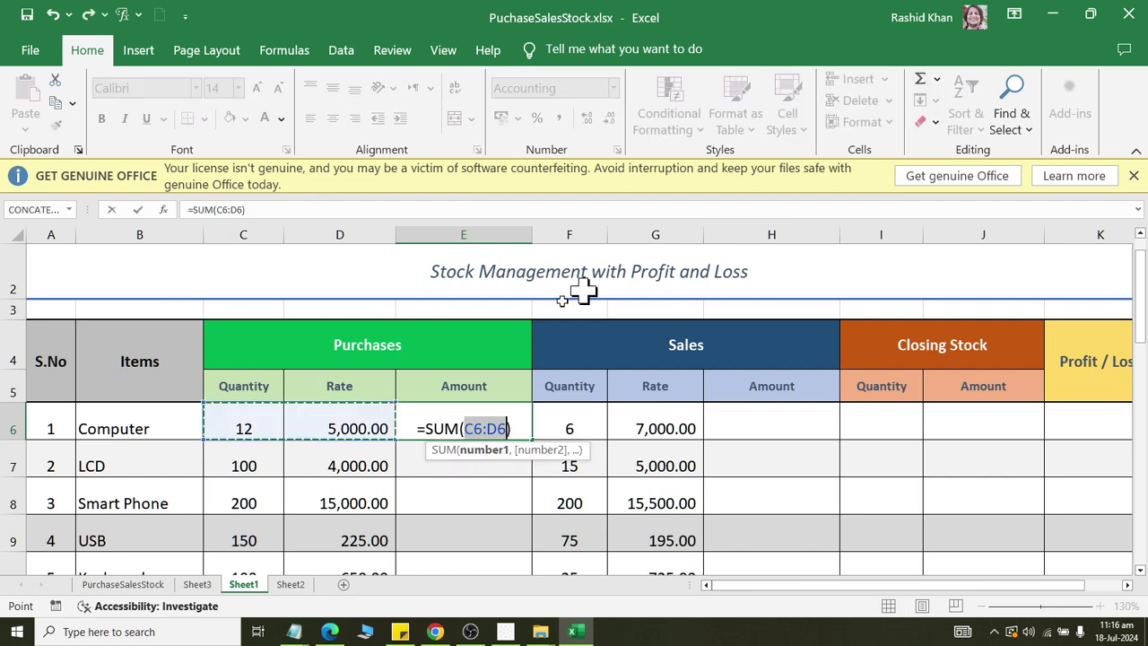
left_click(245, 425)
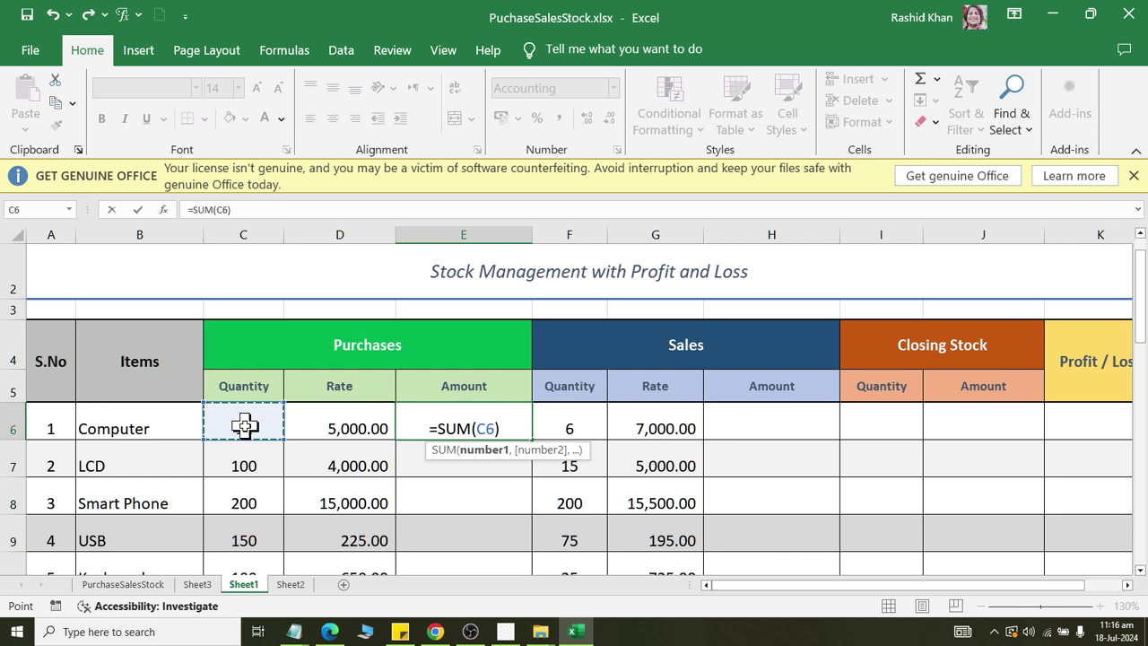
type("*")
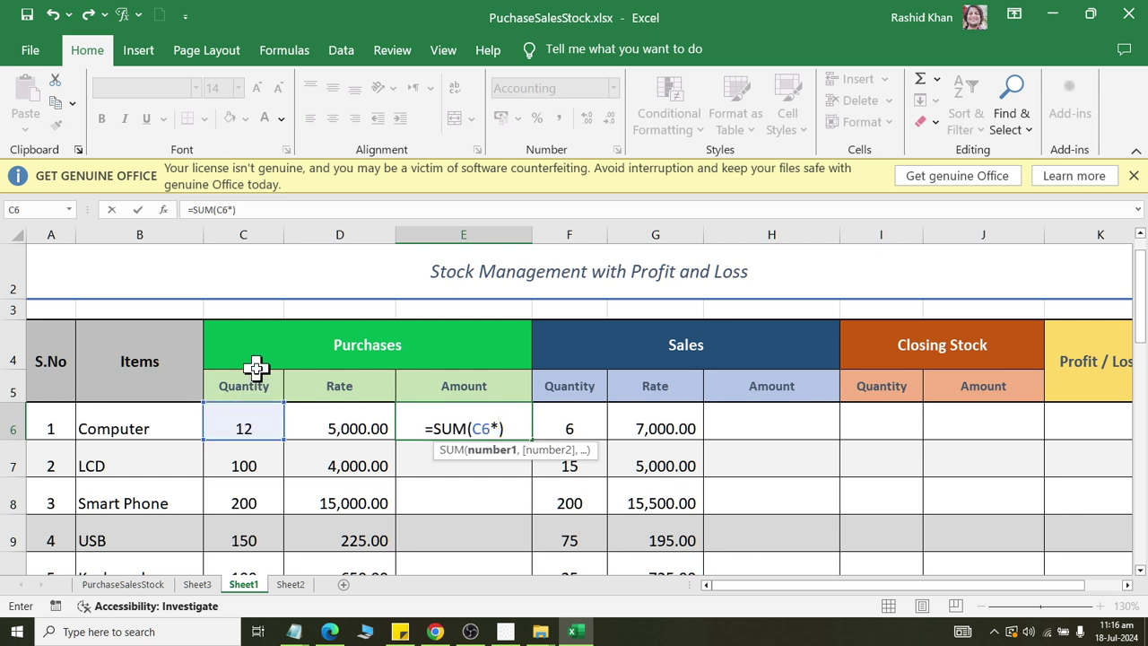
left_click(311, 413)
key("shift+Return")
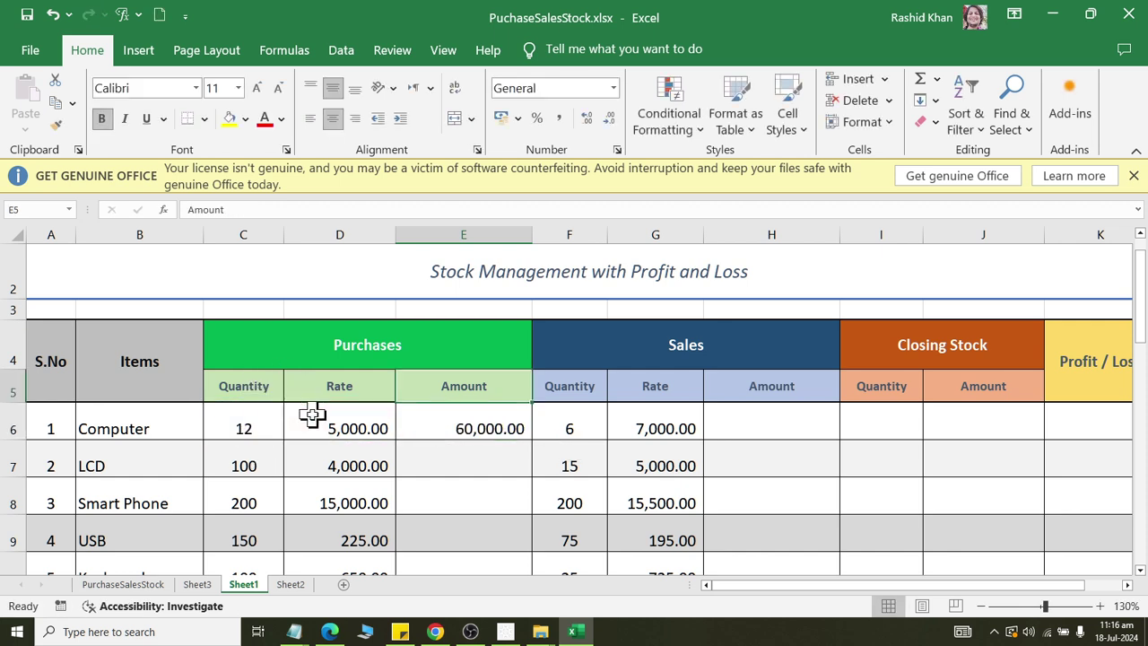
Fill the purchase amount formula down column E for all items
left_click(247, 431)
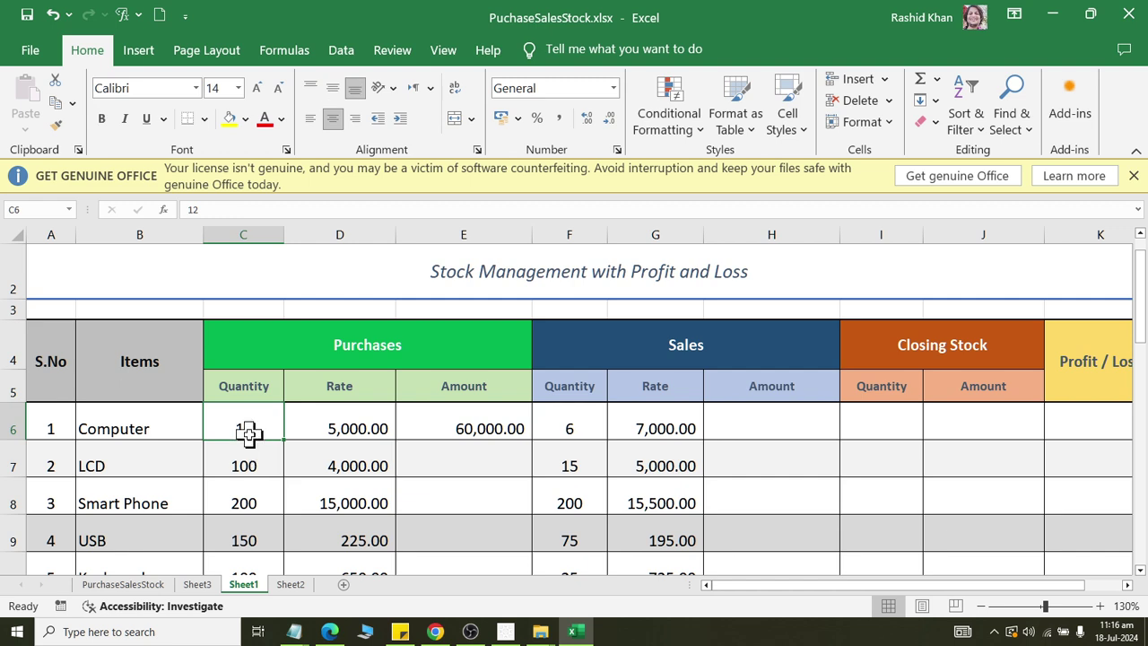
left_click(334, 431)
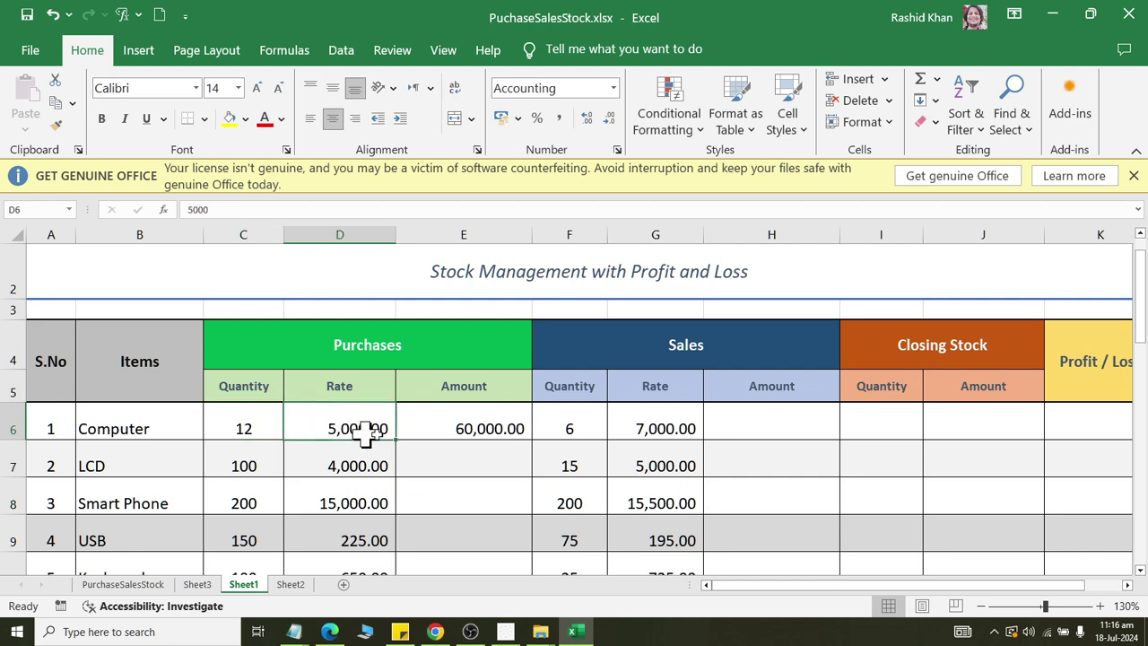
left_click(487, 429)
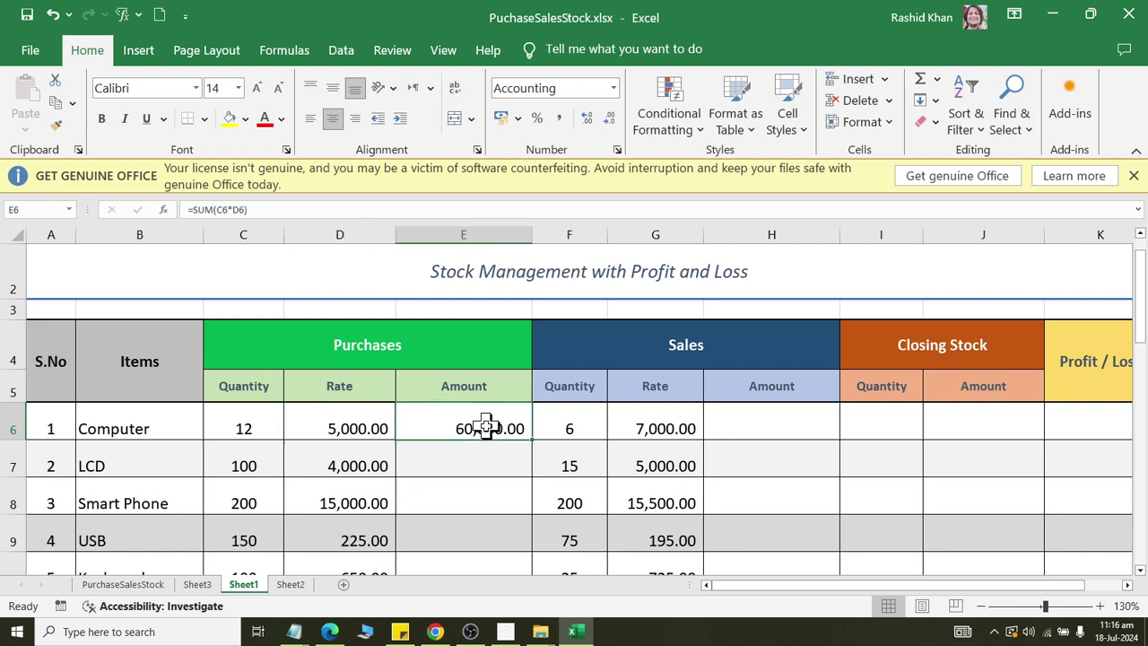
double_click(536, 437)
scroll(487, 452, "down", 3)
scroll(489, 453, "up", 1)
scroll(489, 453, "up", 2)
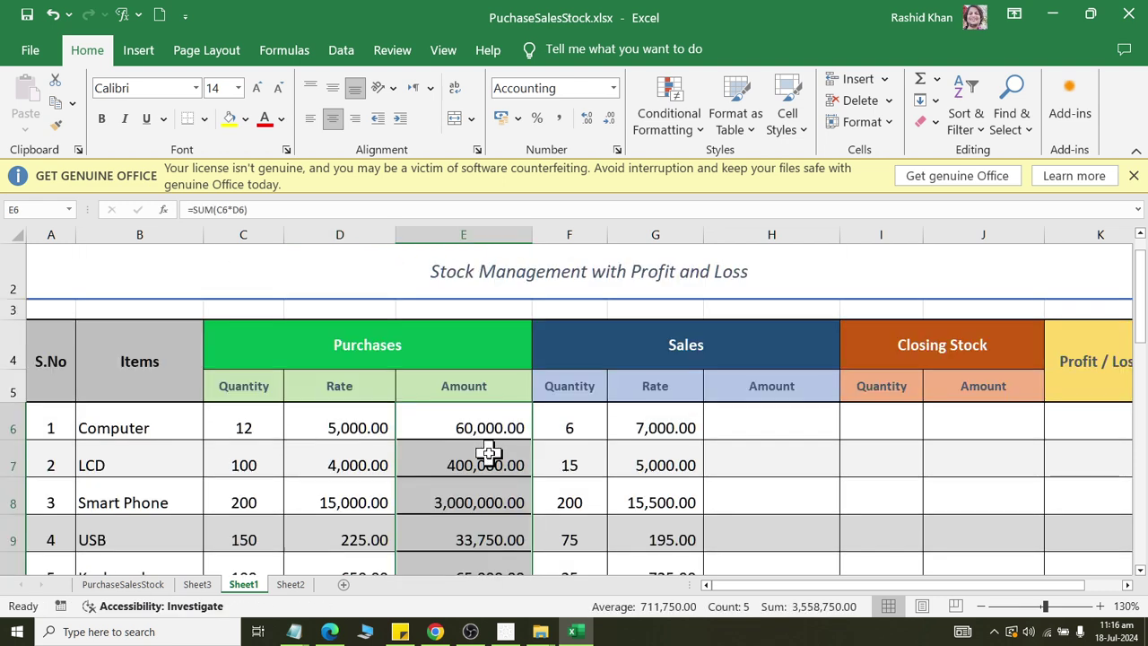
left_click(772, 489)
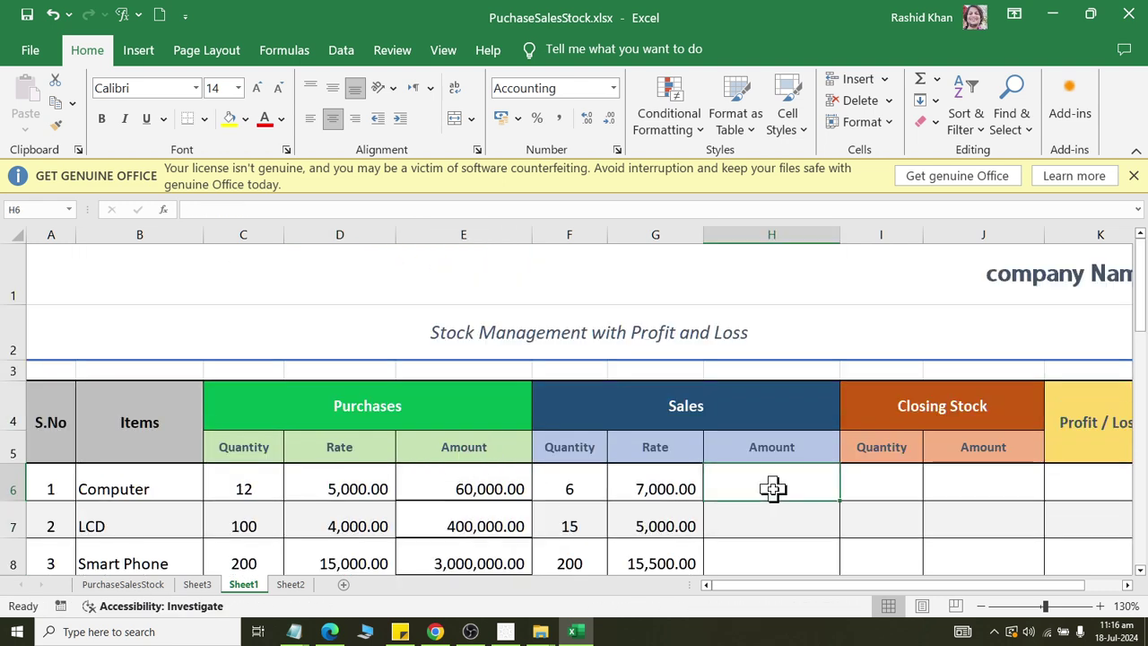
Enter =SUM(F6*G6) in H6 for the Computer's sales amount
left_click(926, 87)
left_click(576, 477)
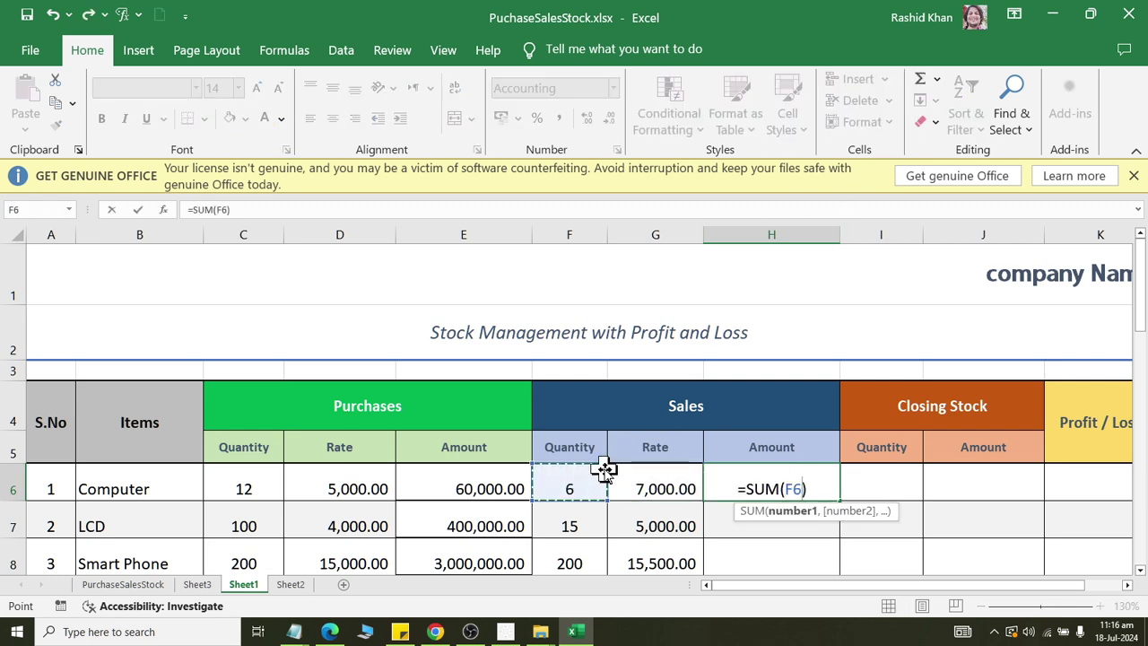
type("*")
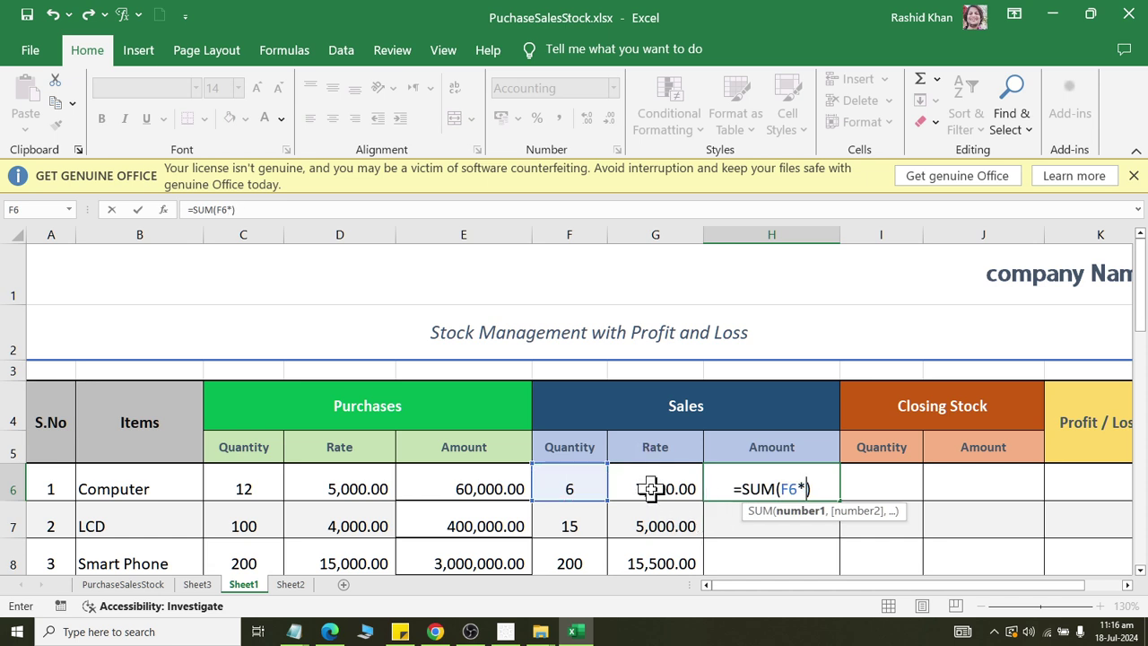
left_click(655, 486)
key("Return")
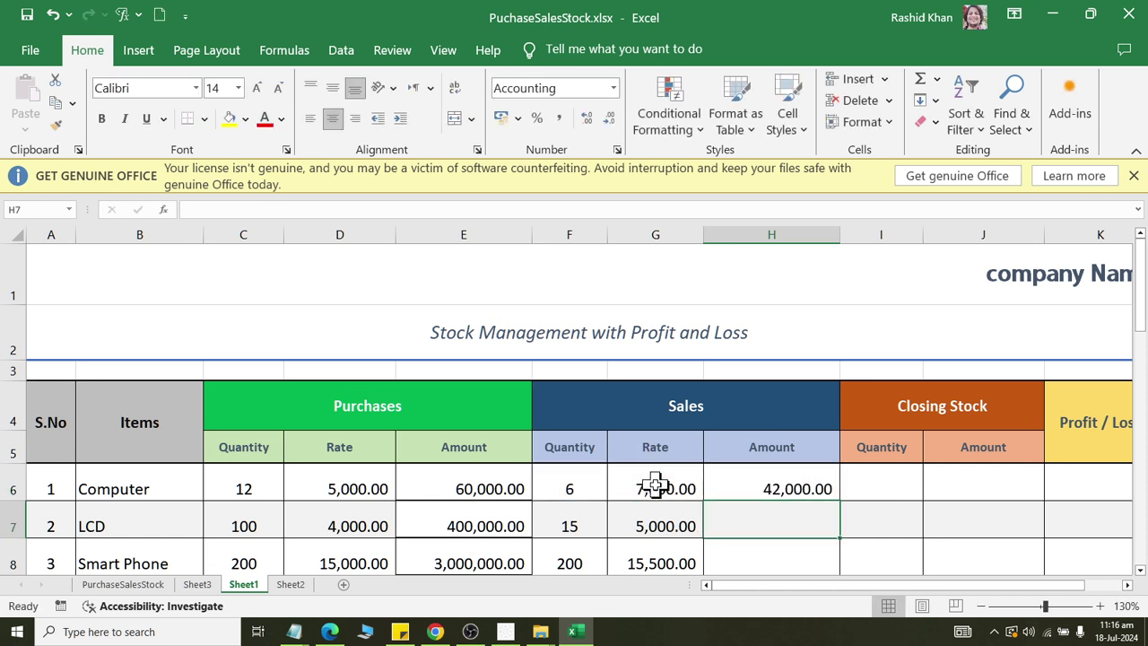
Check the Computer row's values and fill the sales amount formula down column H
left_click(139, 484)
left_click(228, 487)
left_click(326, 488)
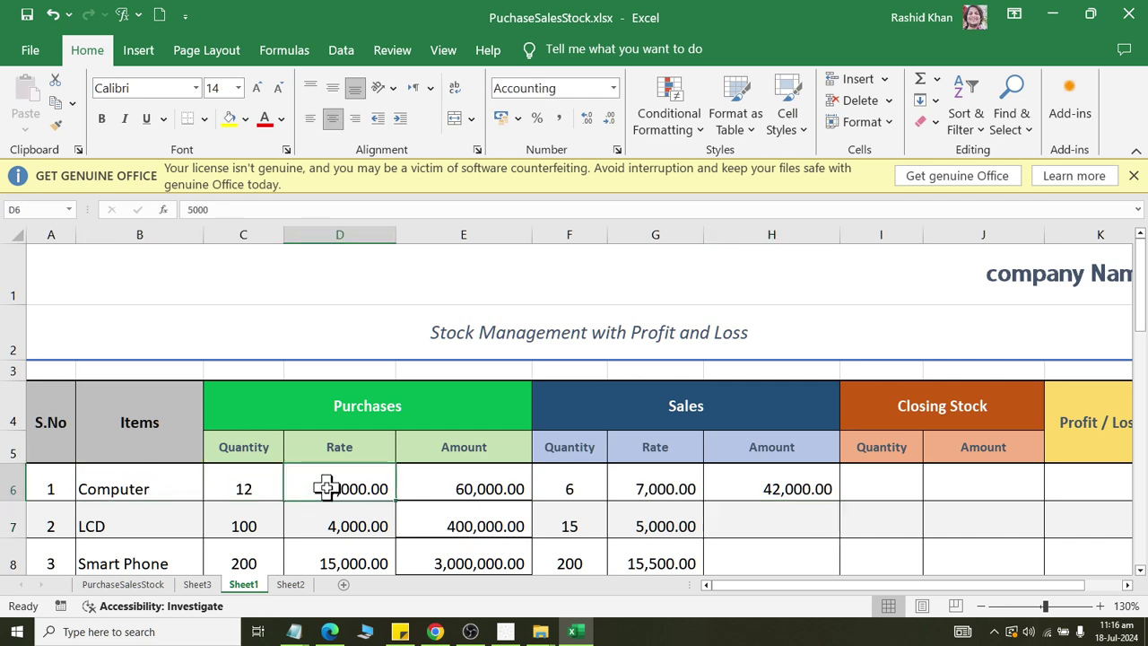
left_click(446, 482)
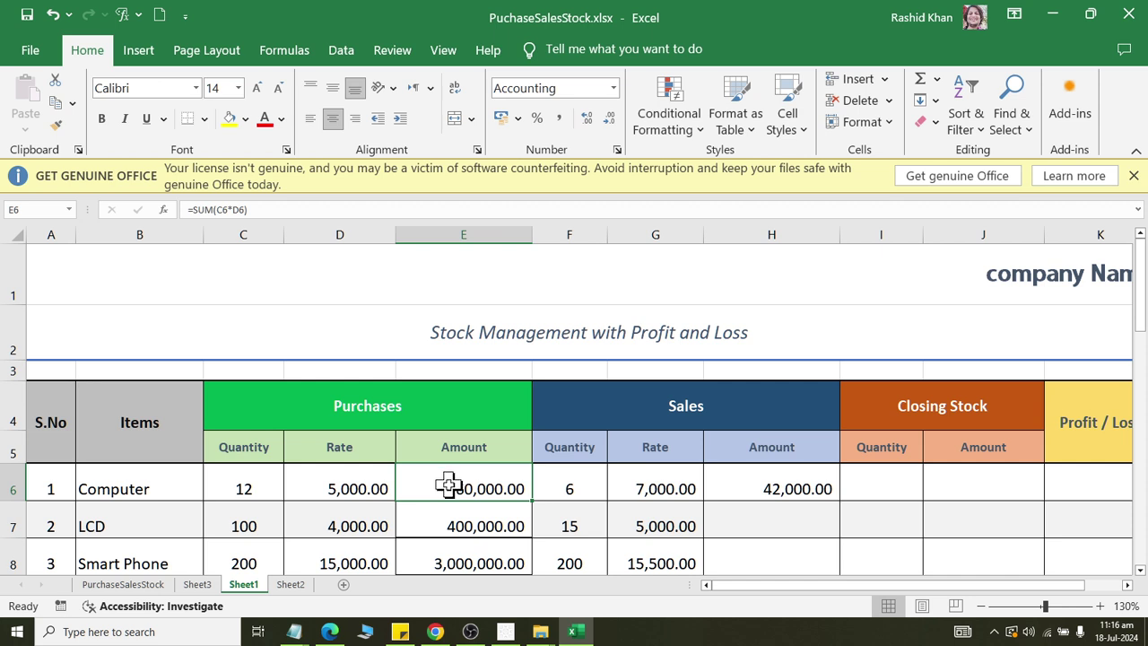
left_click(558, 484)
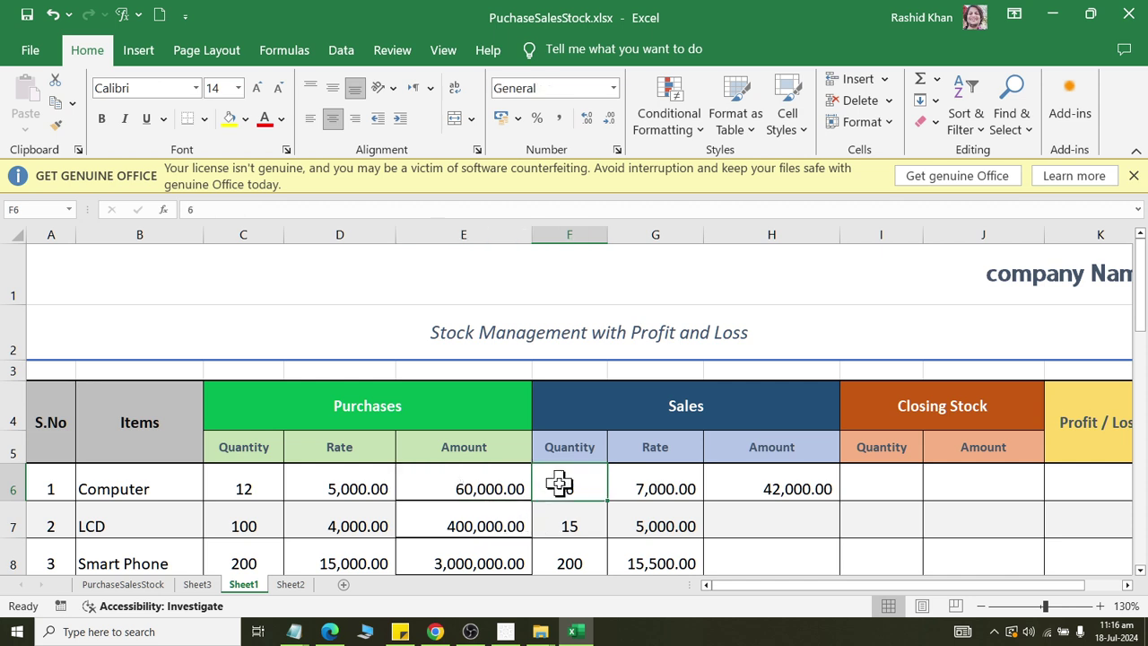
left_click(675, 489)
left_click(768, 493)
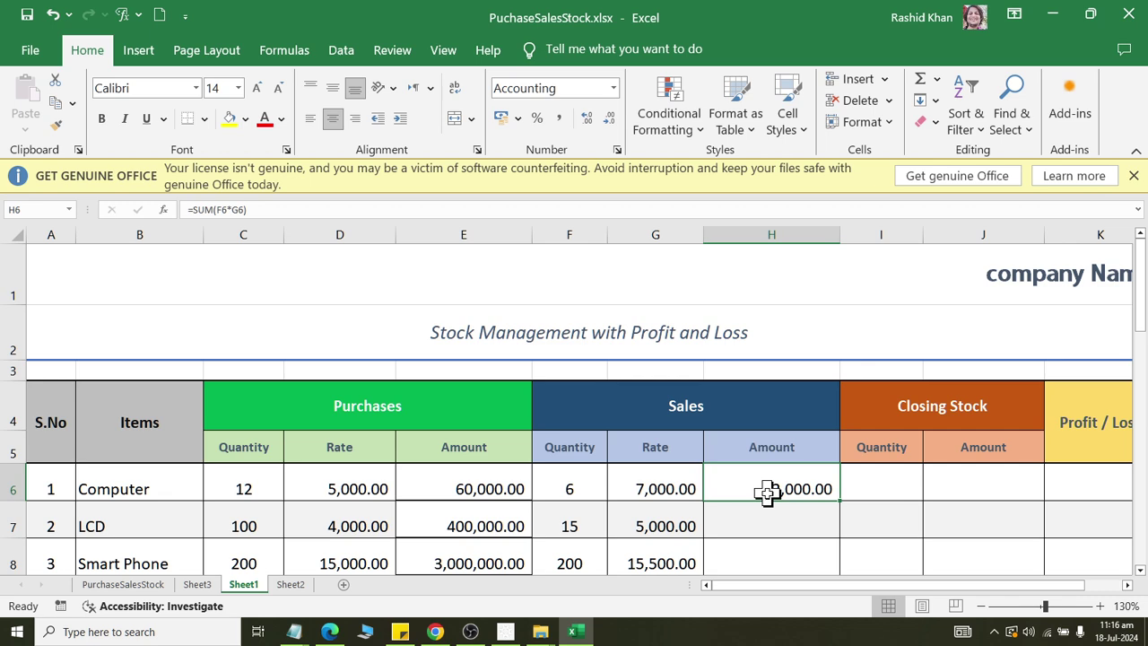
double_click(841, 499)
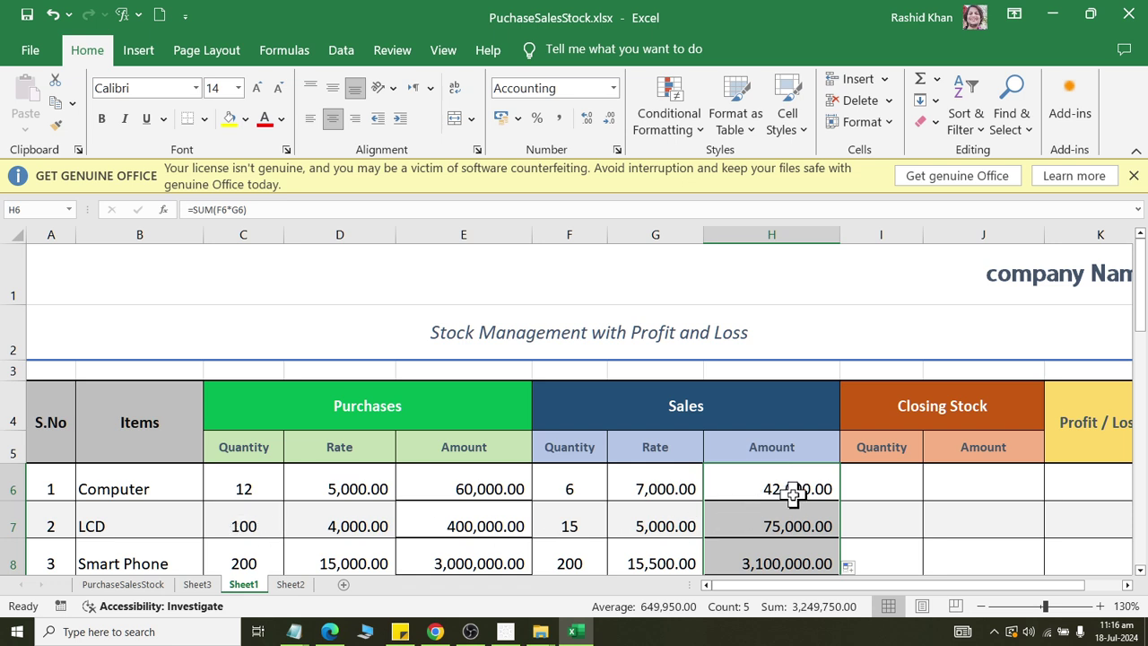
scroll(793, 495, "down", 3)
Extend the purchase and sales Amount formulas from row 10 down to row 28
left_click(456, 300)
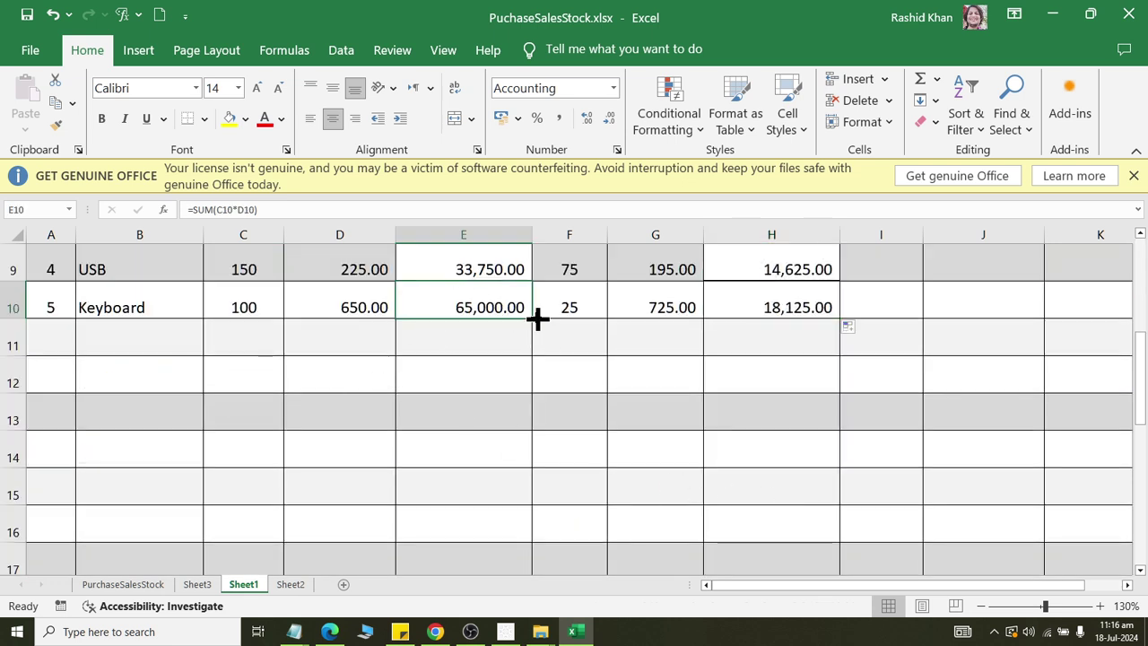
mouse_move(532, 319)
left_mouse_down()
mouse_move(532, 635)
mouse_move(503, 547)
left_mouse_up()
scroll(723, 297, "up", 7)
scroll(802, 461, "down", 3)
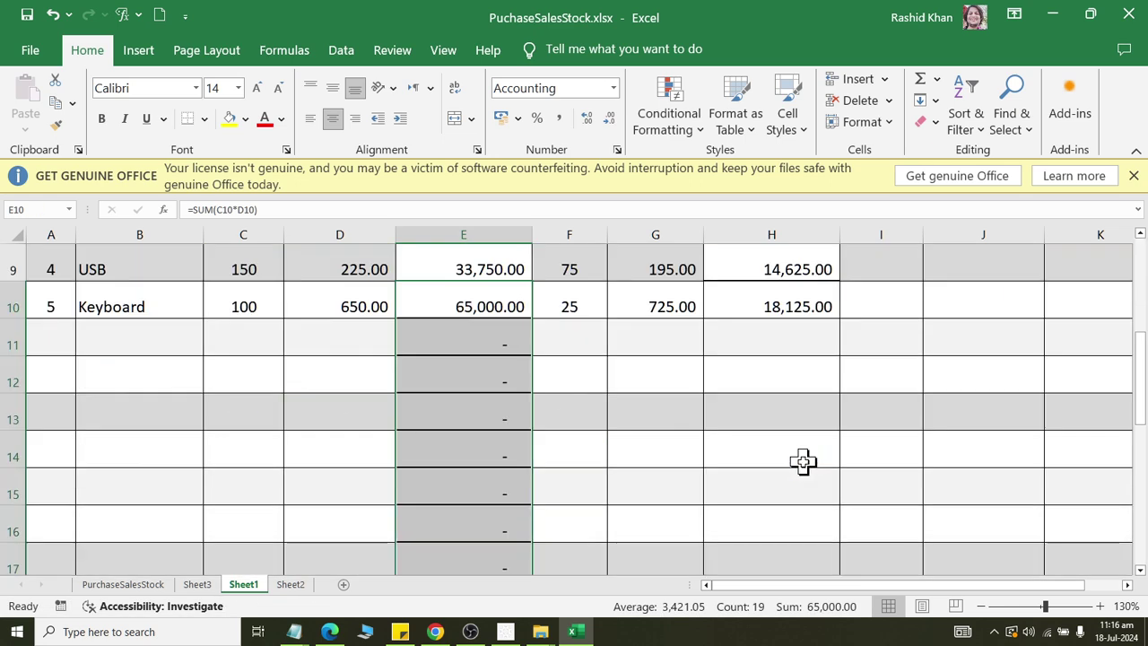
left_click(819, 306)
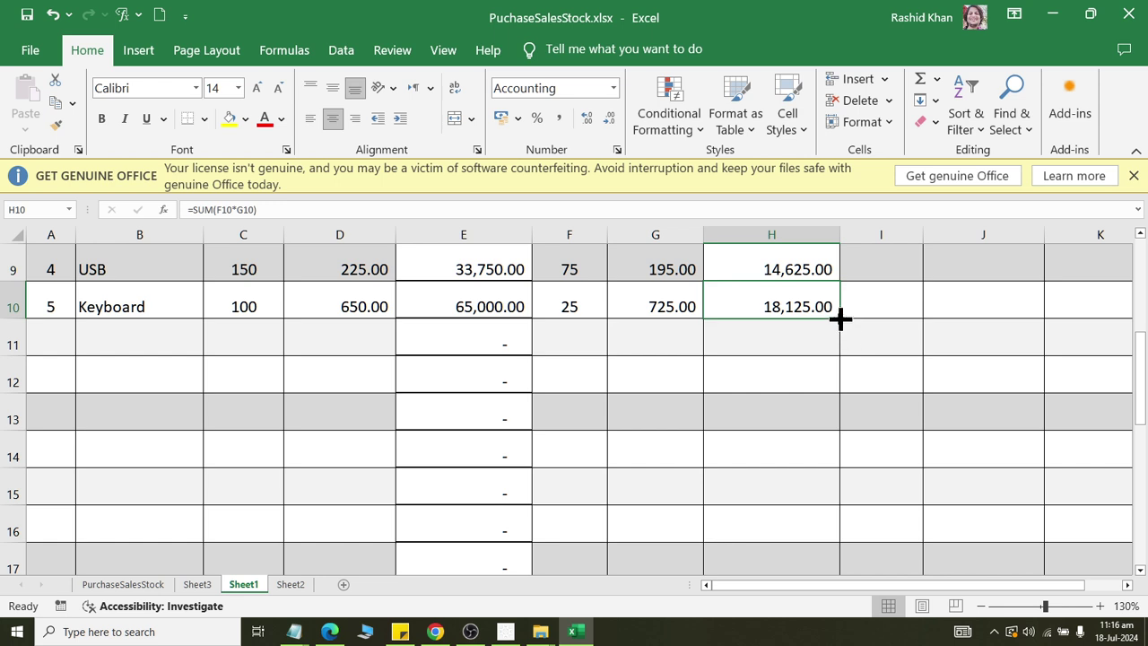
left_click_drag(840, 319, 839, 639)
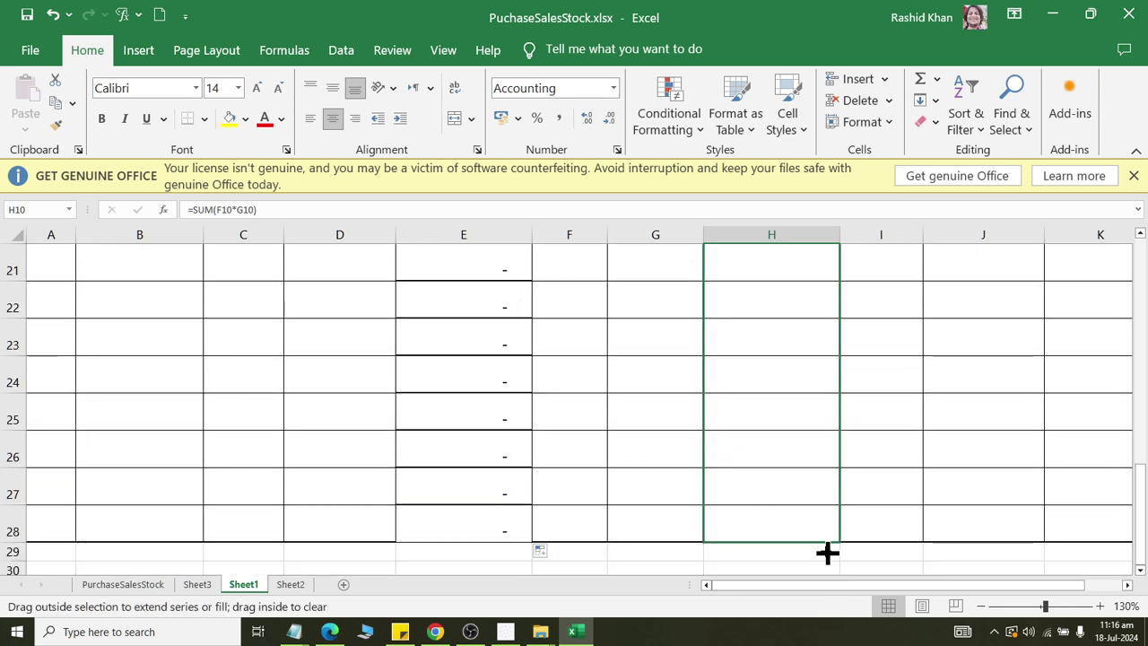
left_click_drag(827, 553, 820, 530)
scroll(792, 446, "up", 7)
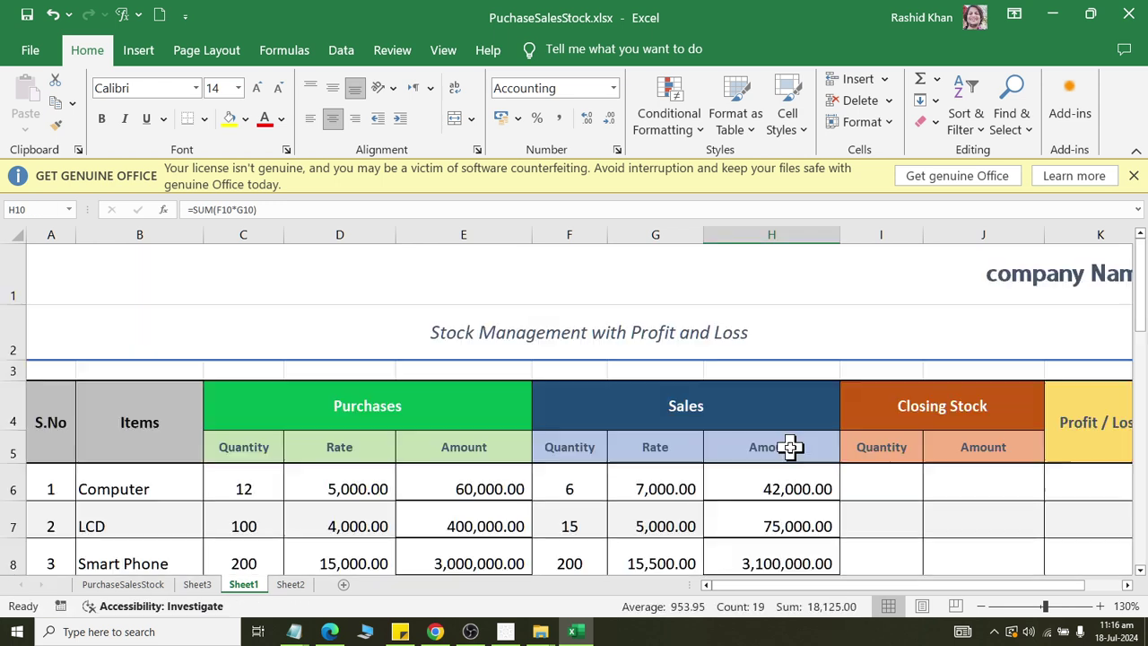
Enter =SUM(C6-F6) in I6 for the Computer's closing stock quantity
left_click(962, 477)
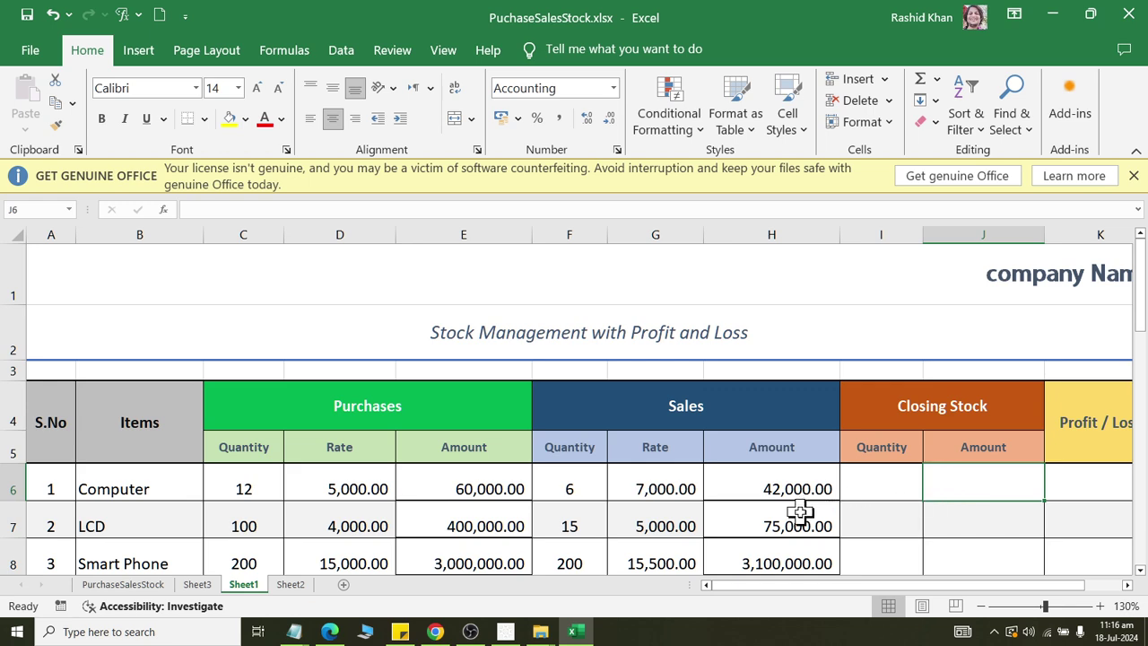
left_click(241, 482)
left_click(579, 489)
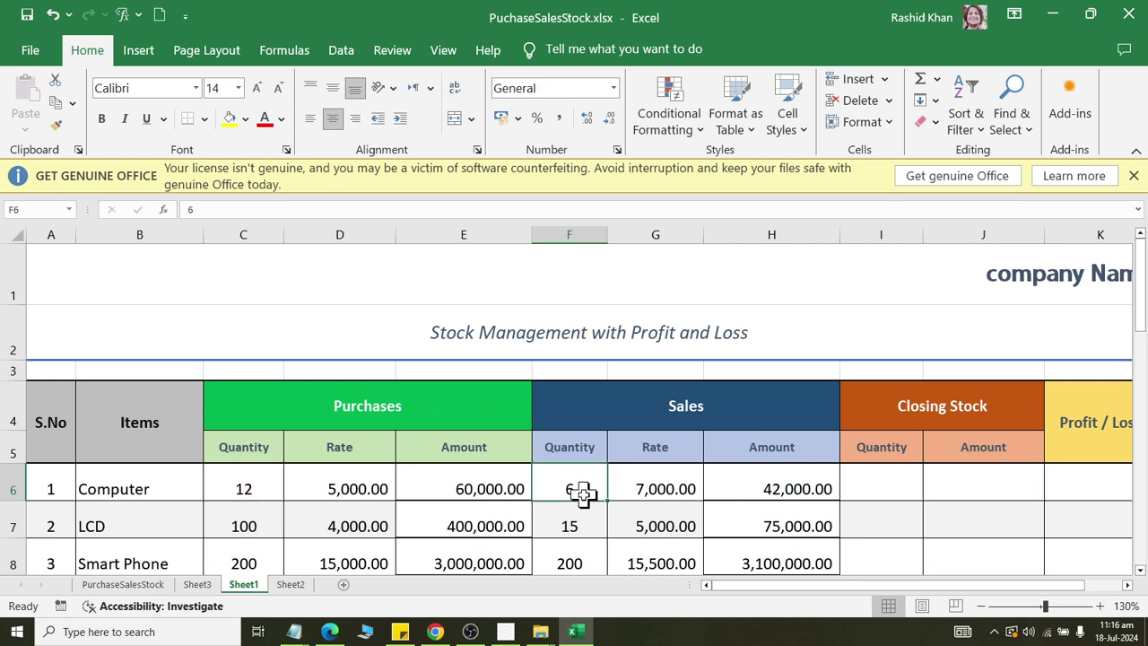
left_click(880, 483)
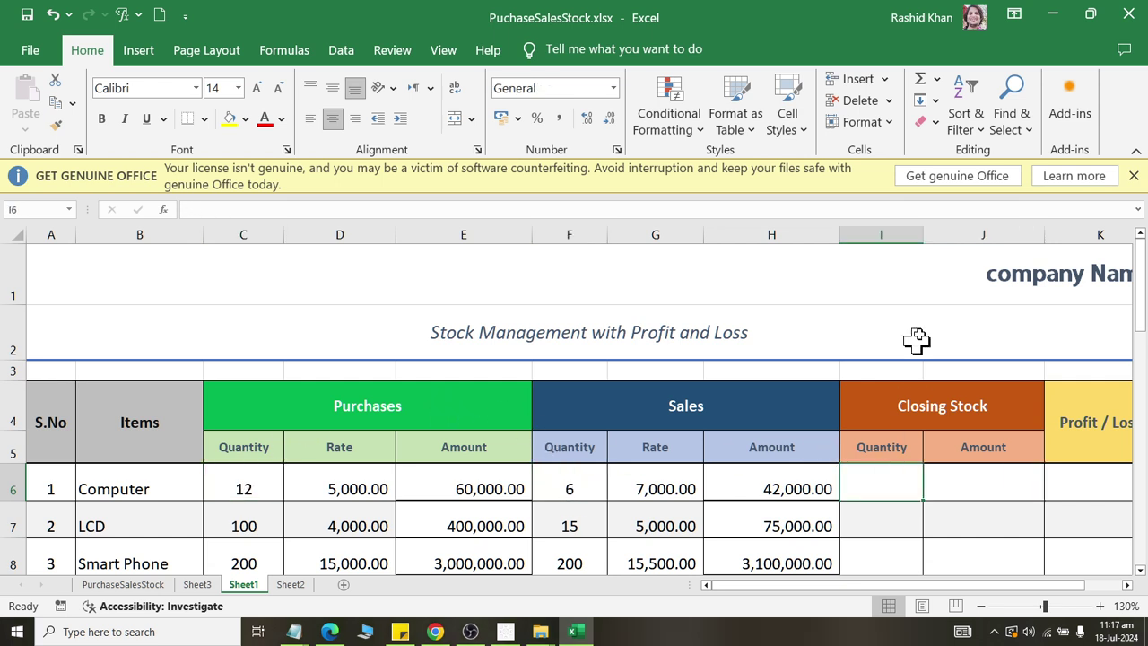
left_click(920, 79)
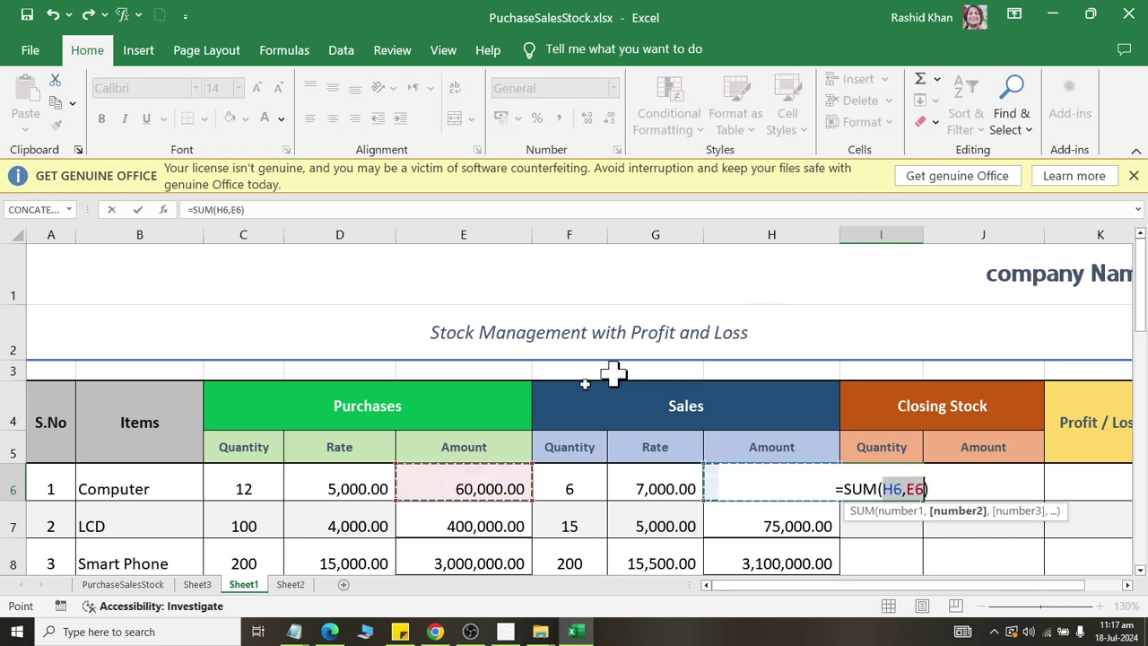
left_click(251, 498)
type("-")
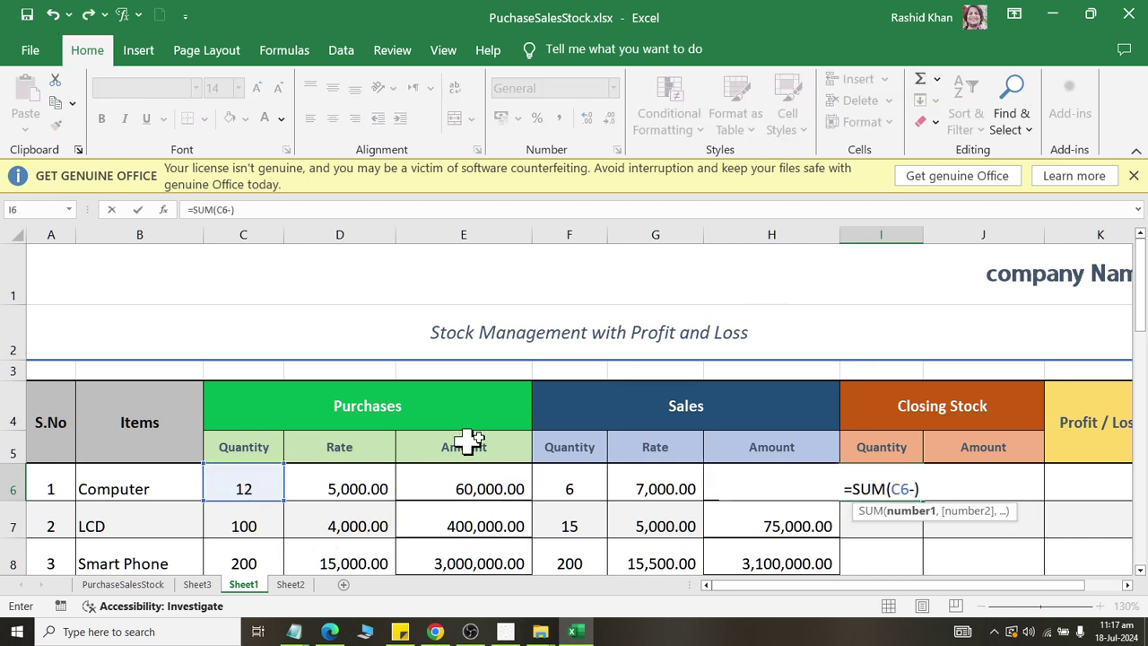
left_click(581, 485)
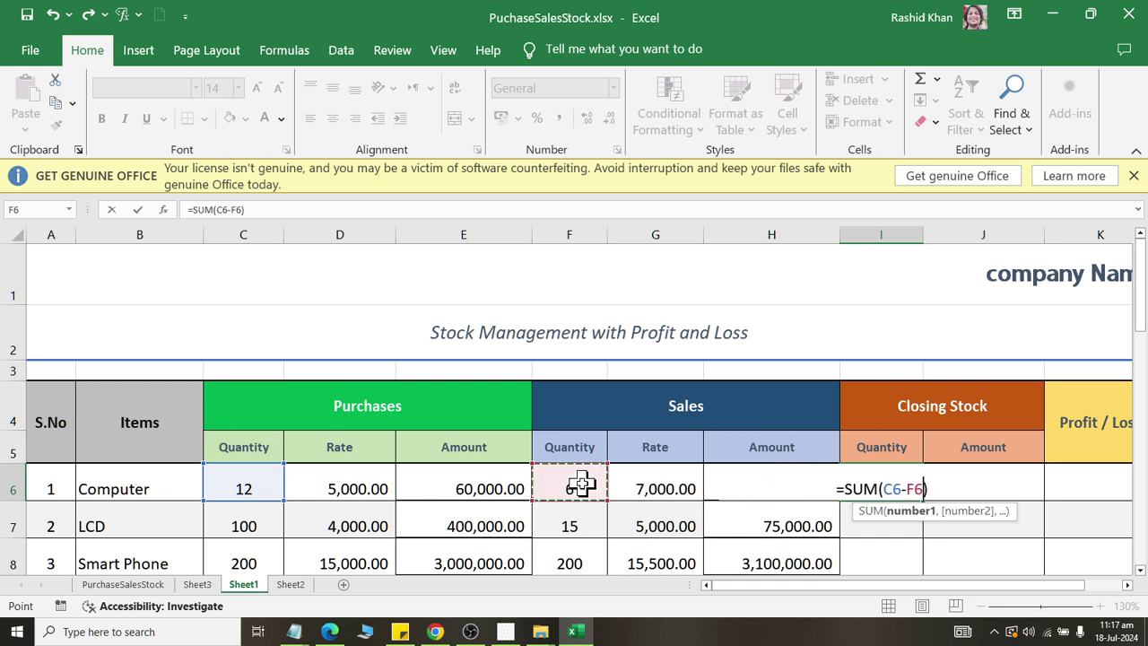
key("Return")
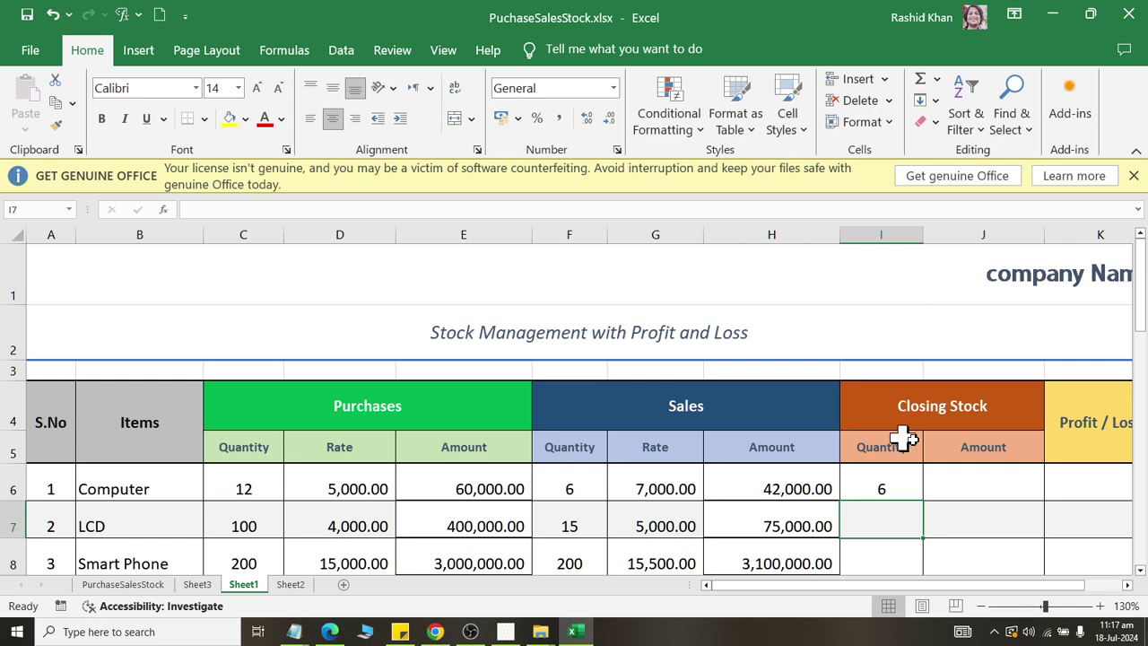
Fill the closing quantity formula down column I and check the copied rows
left_click(896, 491)
double_click(924, 500)
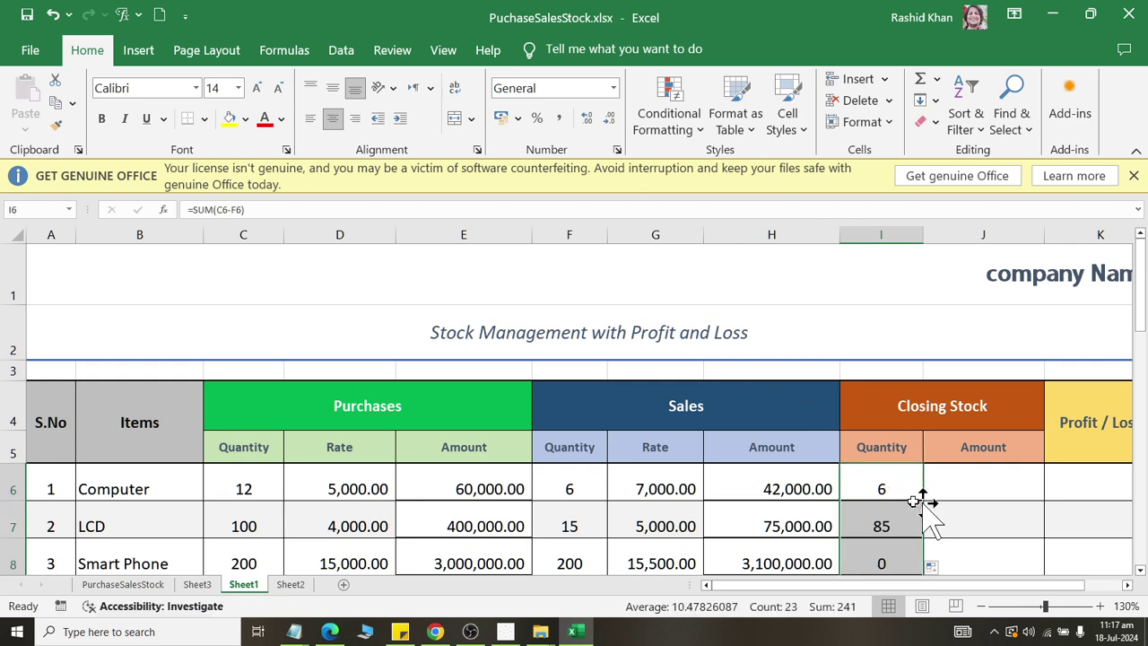
left_click(903, 524)
scroll(905, 527, "down", 2)
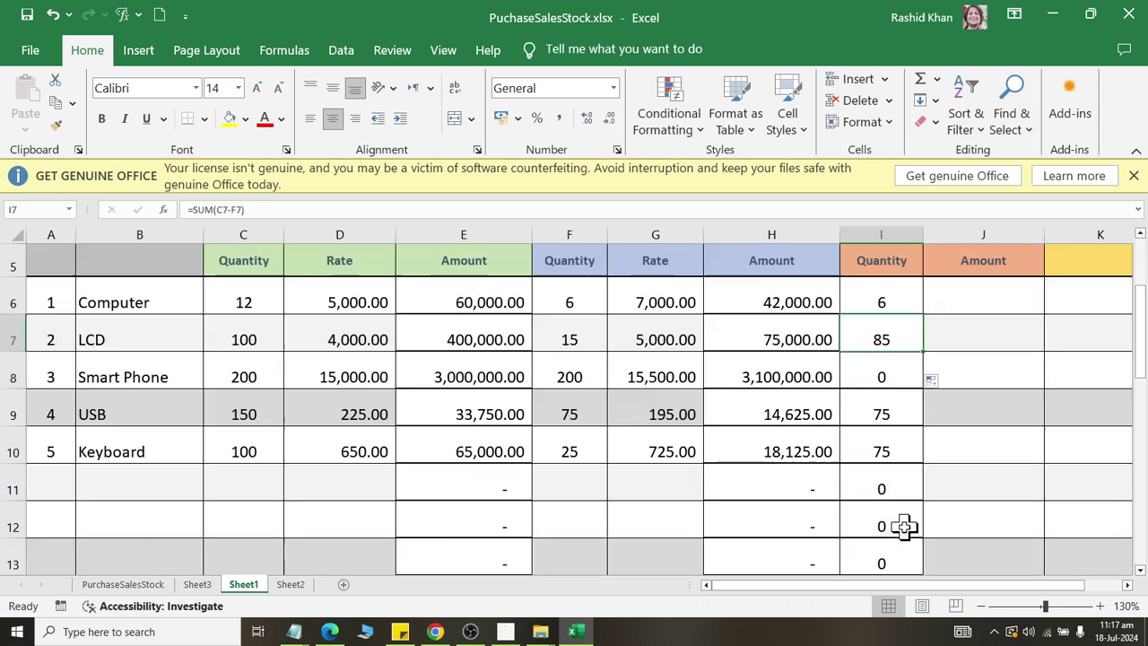
left_click(878, 377)
left_click(884, 408)
left_click(890, 458)
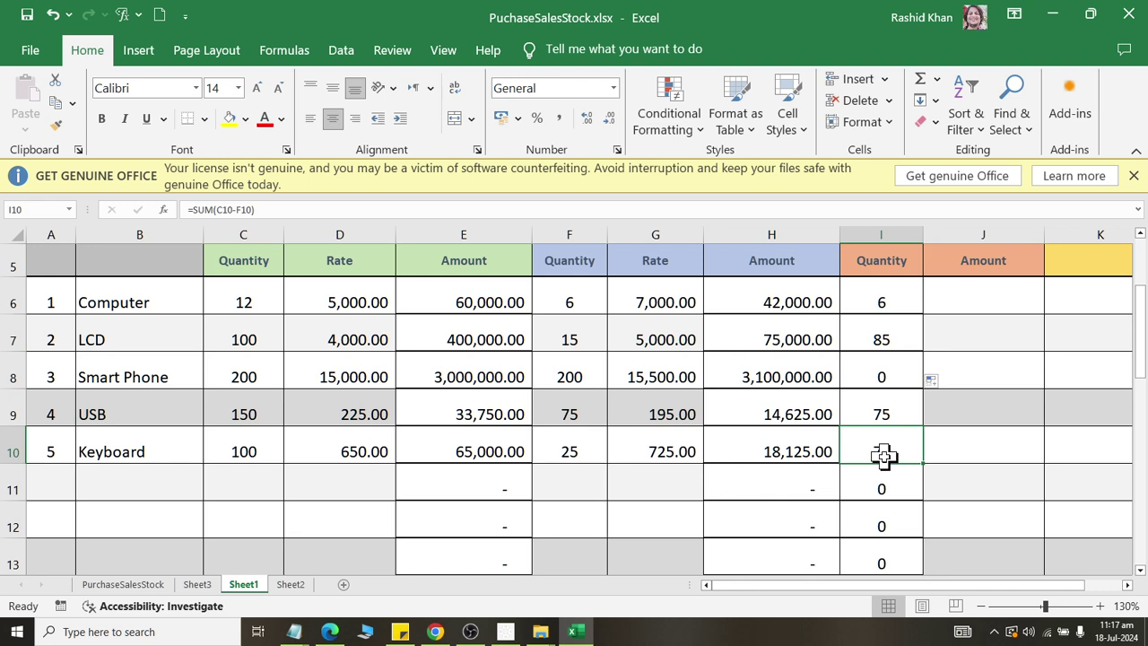
scroll(918, 390, "up", 2)
left_click(978, 482)
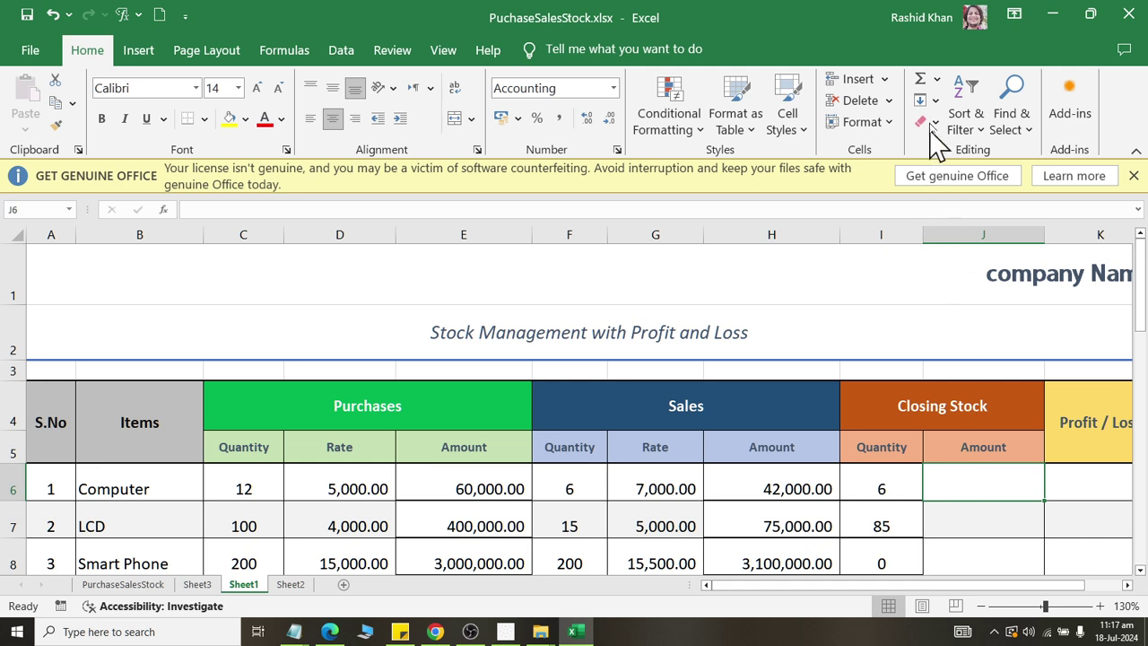
Enter =SUM(I6*D6) in J6 and fill it down, giving 30,000.00 and 340,000.00
left_click(920, 81)
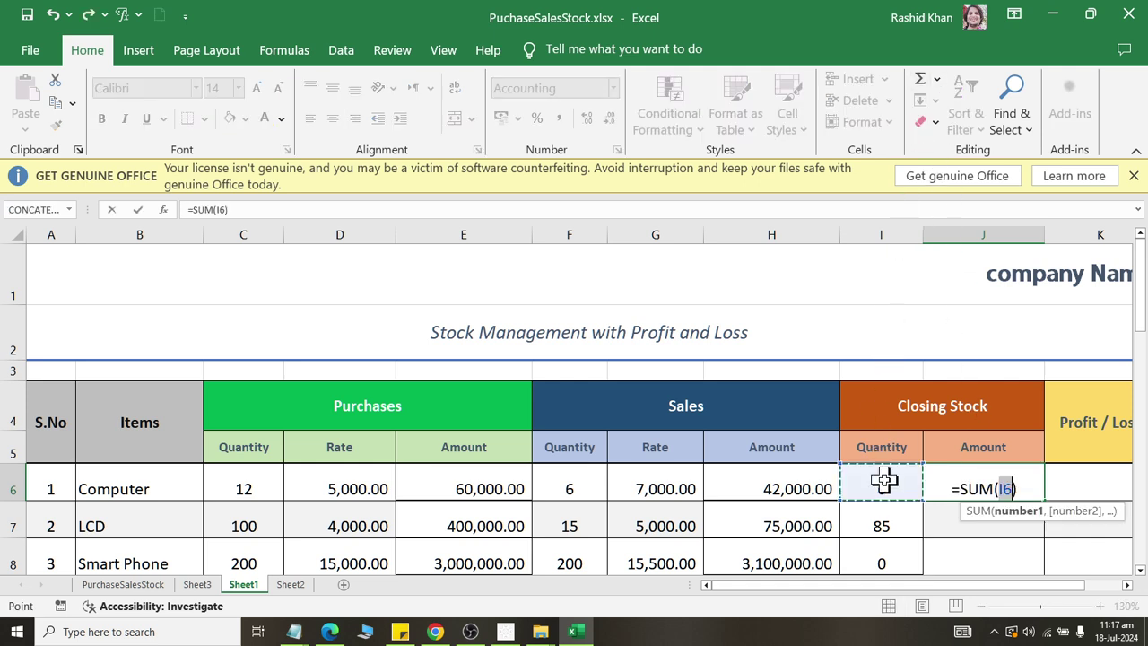
type("*")
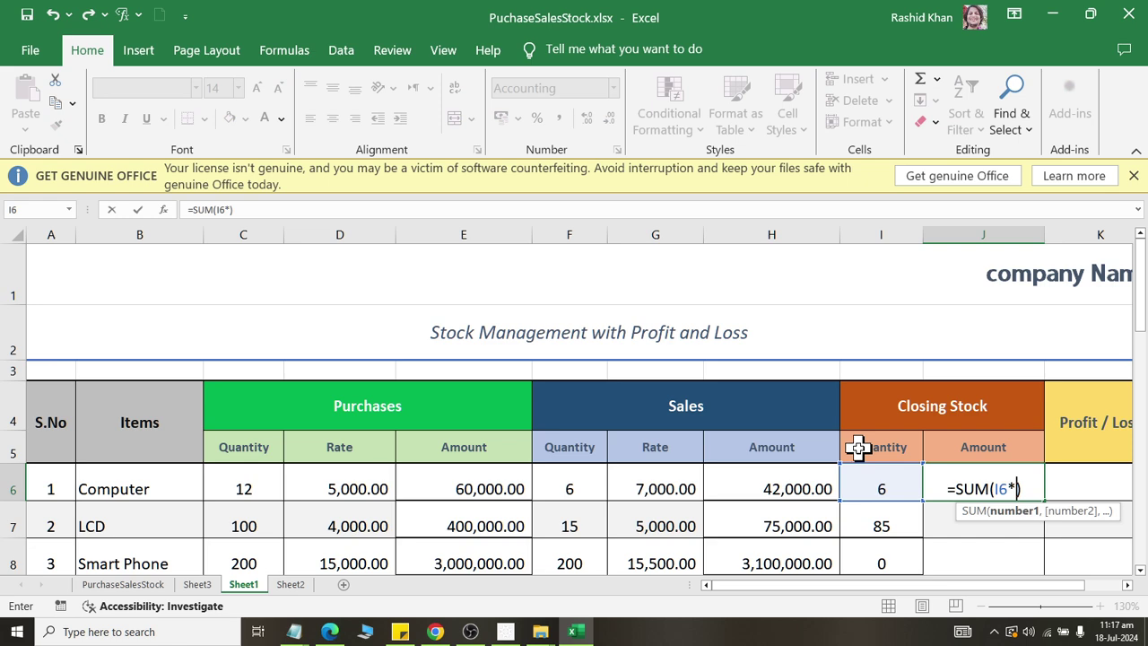
left_click(330, 480)
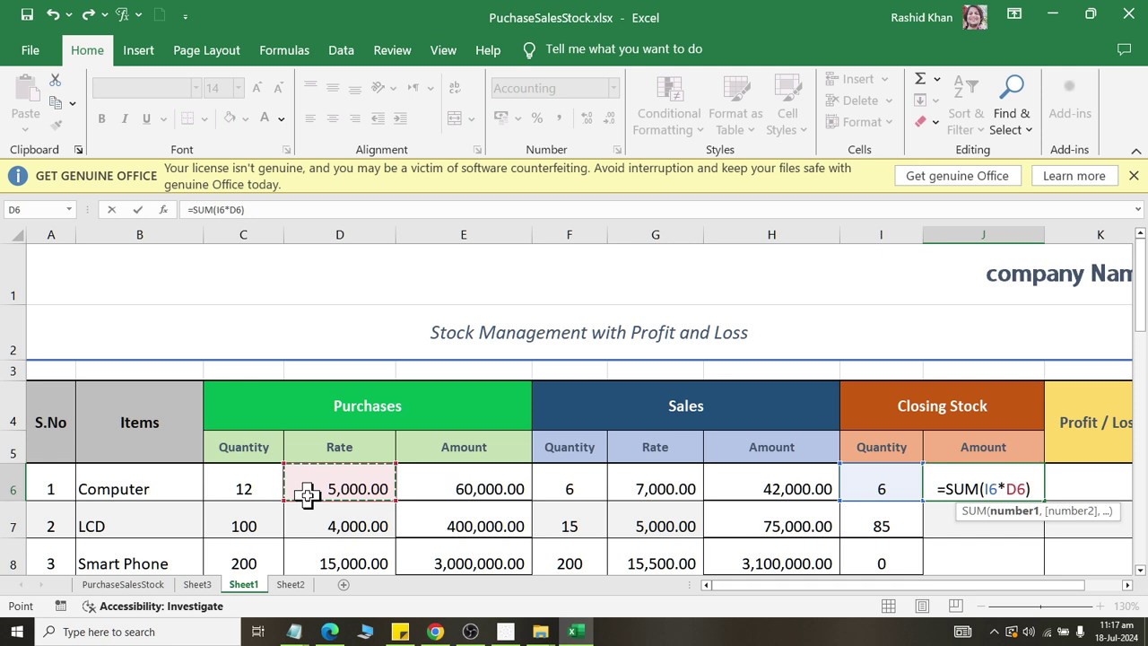
key("Return")
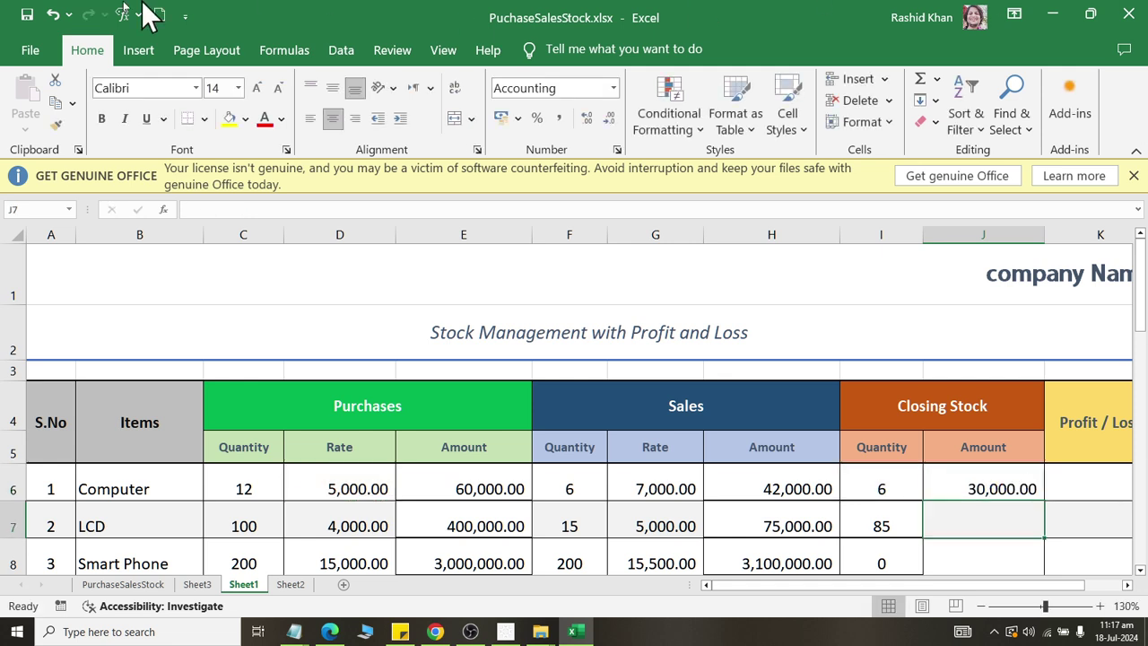
left_click(987, 474)
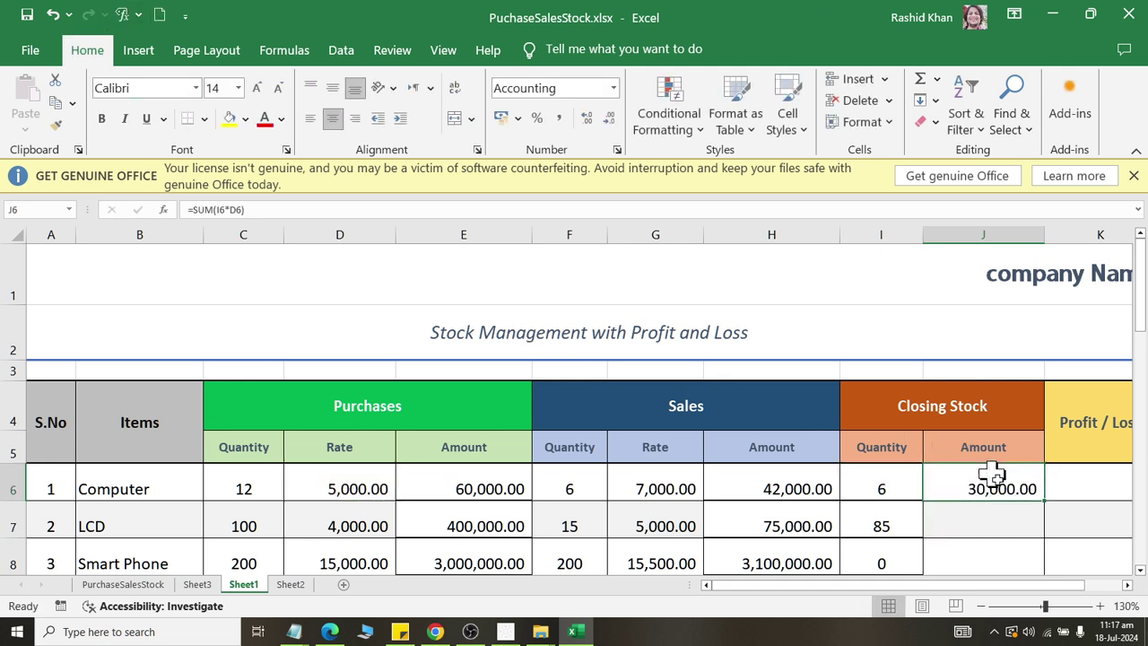
left_click_drag(1033, 504, 1039, 561)
left_click(1017, 517)
scroll(1016, 518, "down", 1)
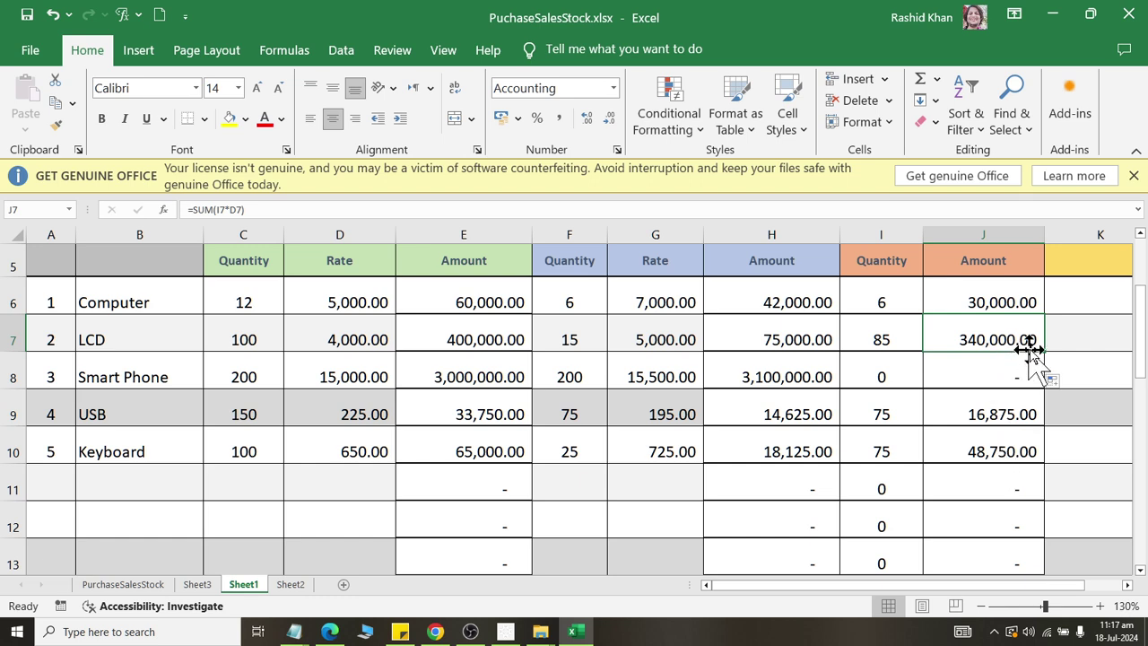
left_click(1085, 302)
Enter =SUM(J6+H6-E6) in K6, showing the Computer's profit of 12,000.00
scroll(987, 322, "up", 2)
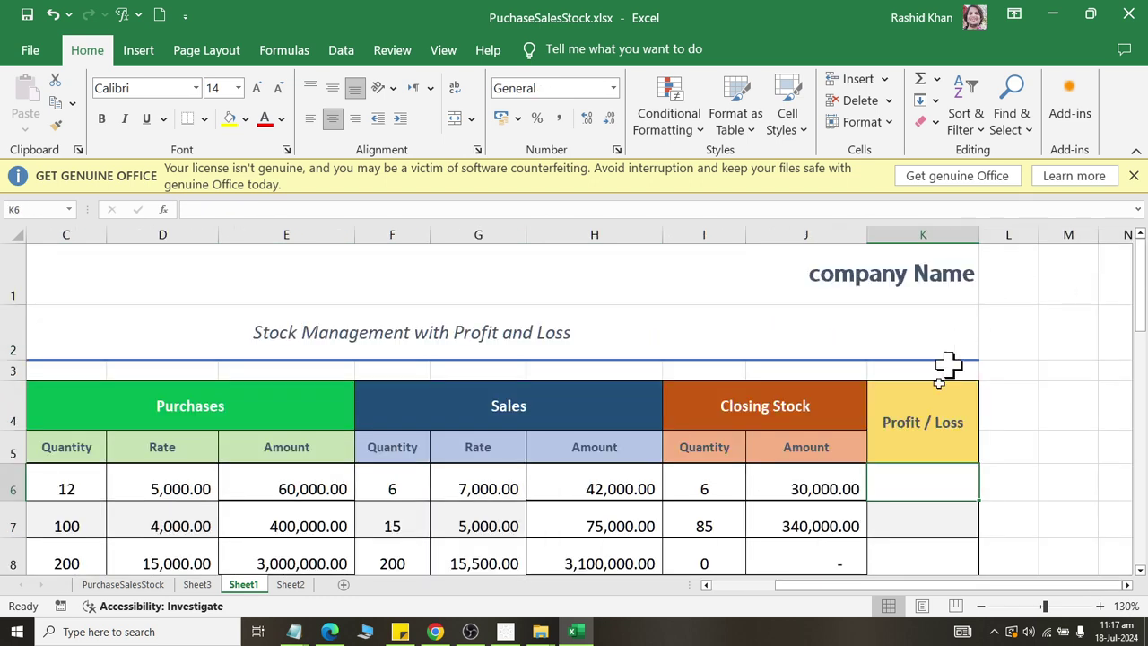
left_click_drag(932, 585, 902, 585)
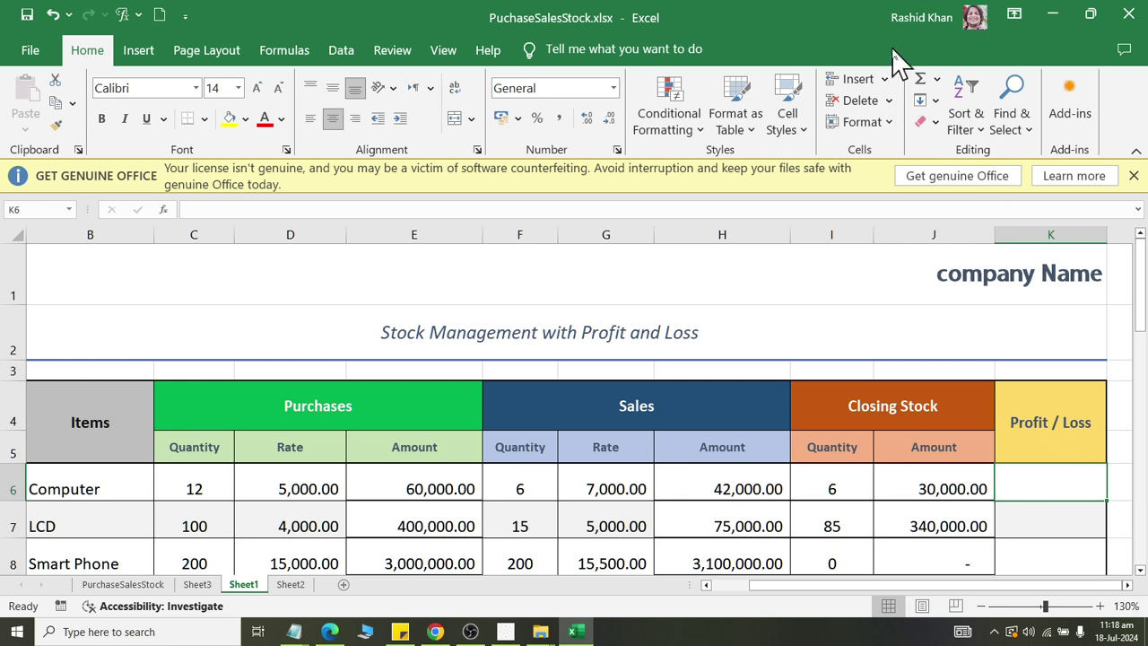
left_click(921, 79)
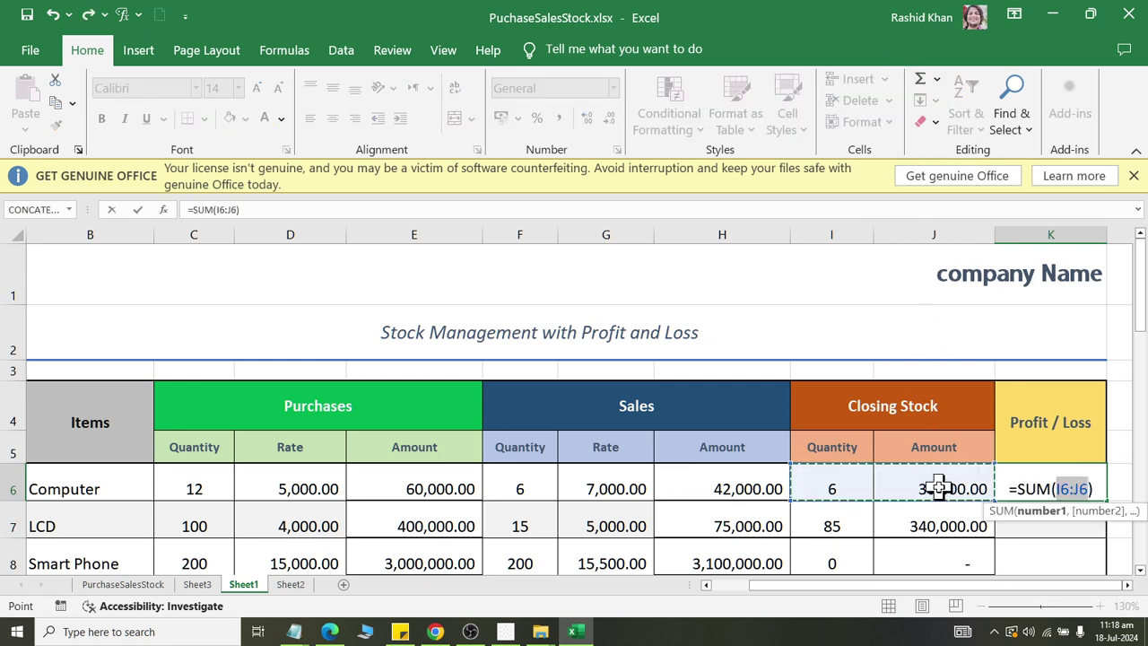
left_click(939, 488)
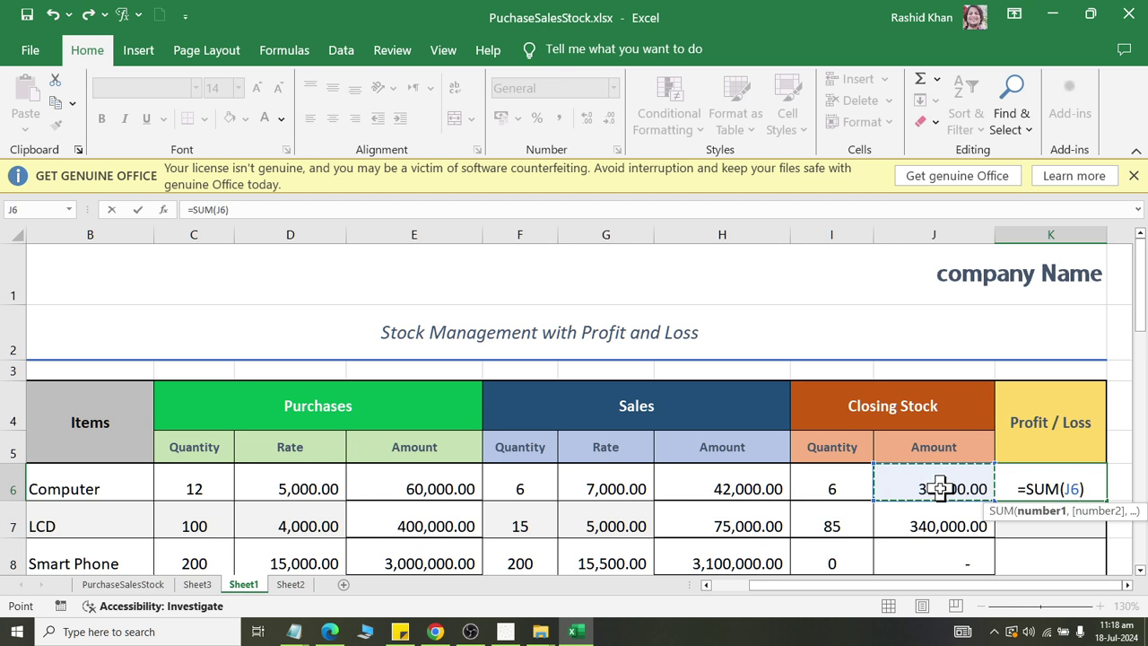
type("+")
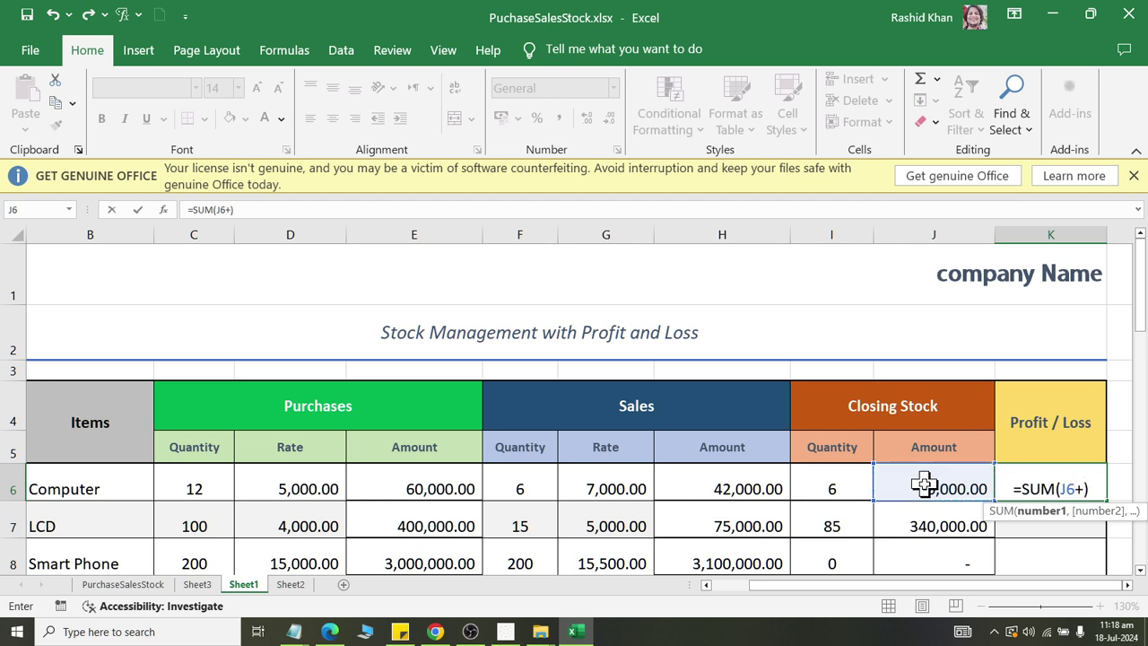
left_click(741, 489)
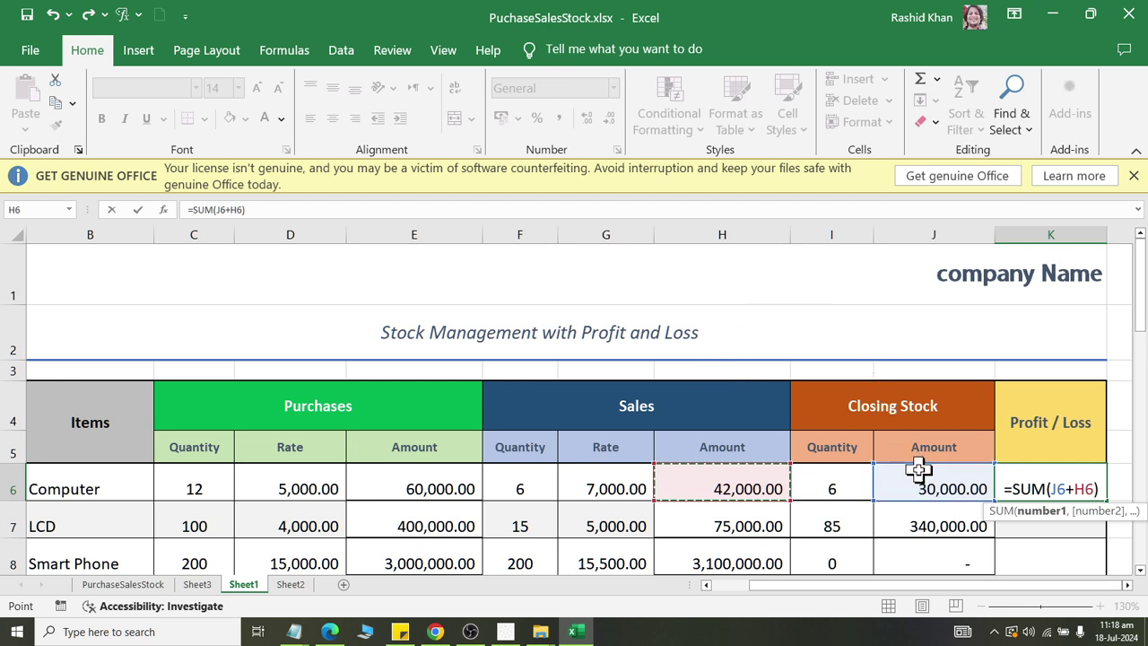
type("-")
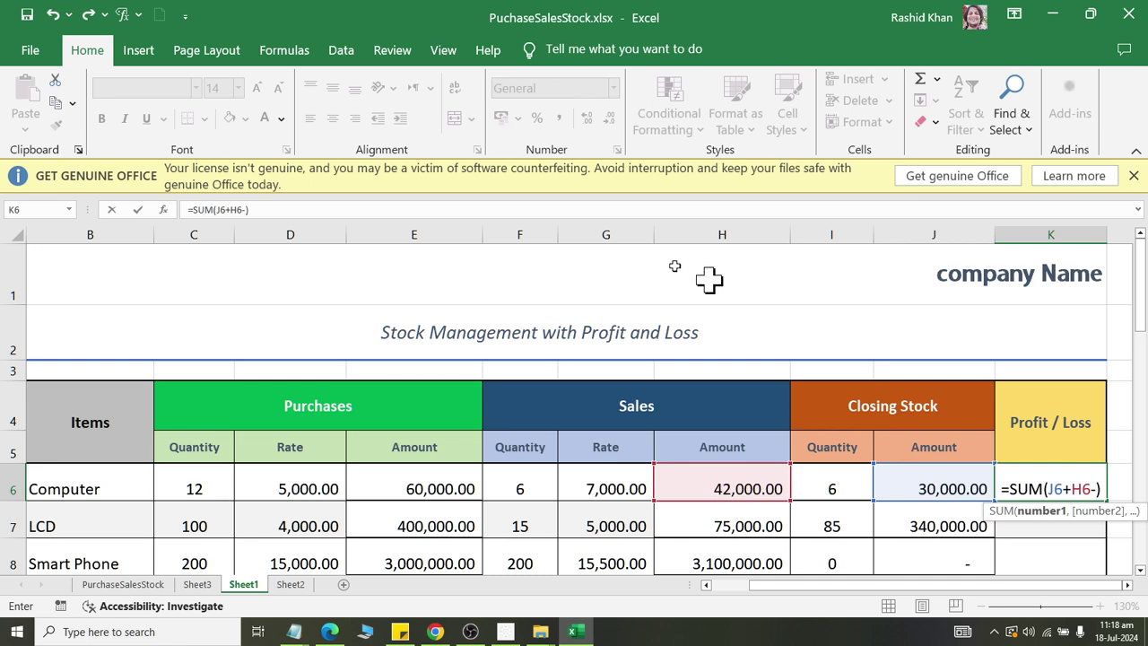
left_click(439, 481)
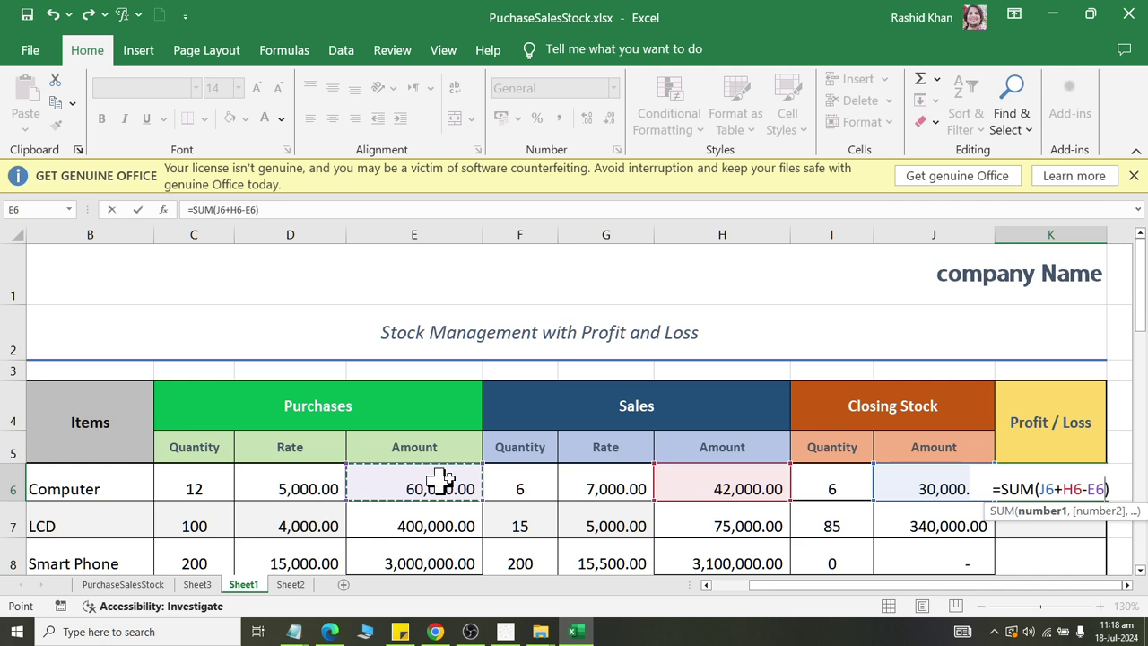
key("Return")
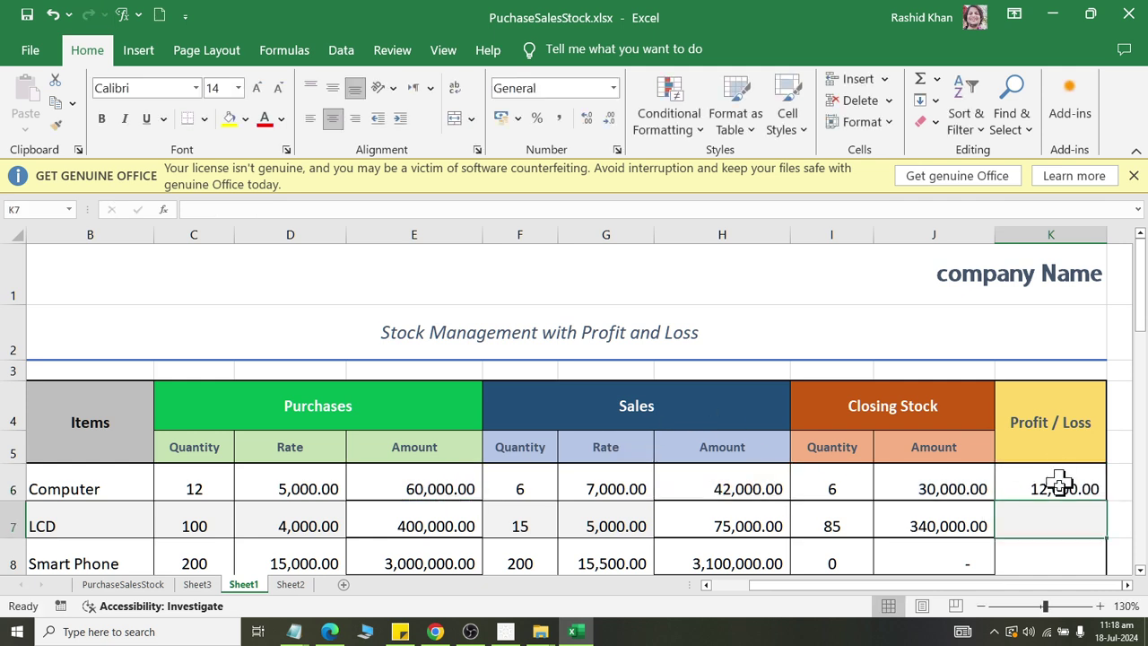
left_click(1061, 489)
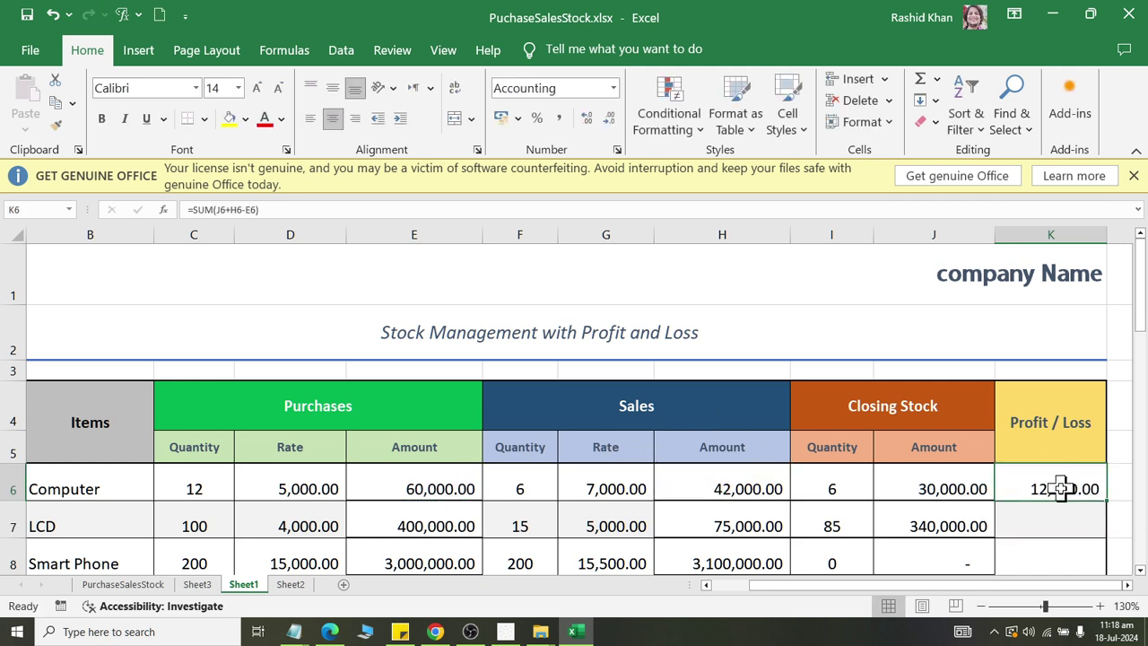
Copy the K6 Profit/Loss formula down column K to the other items
left_click(207, 489)
left_click(288, 488)
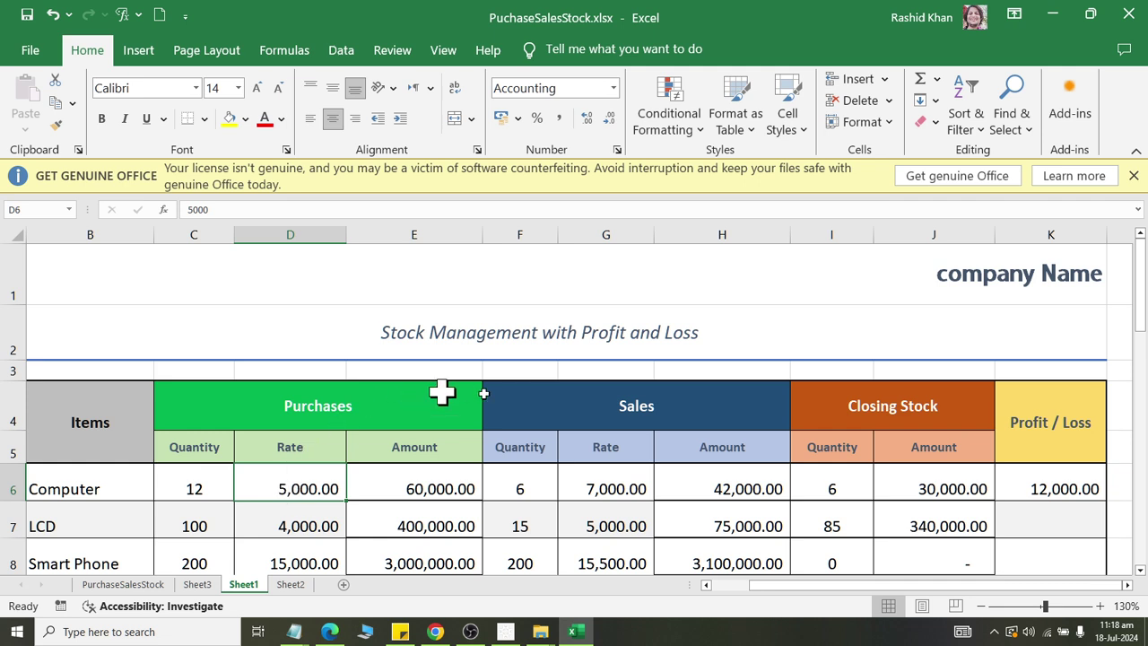
left_click(526, 511)
left_click(599, 505)
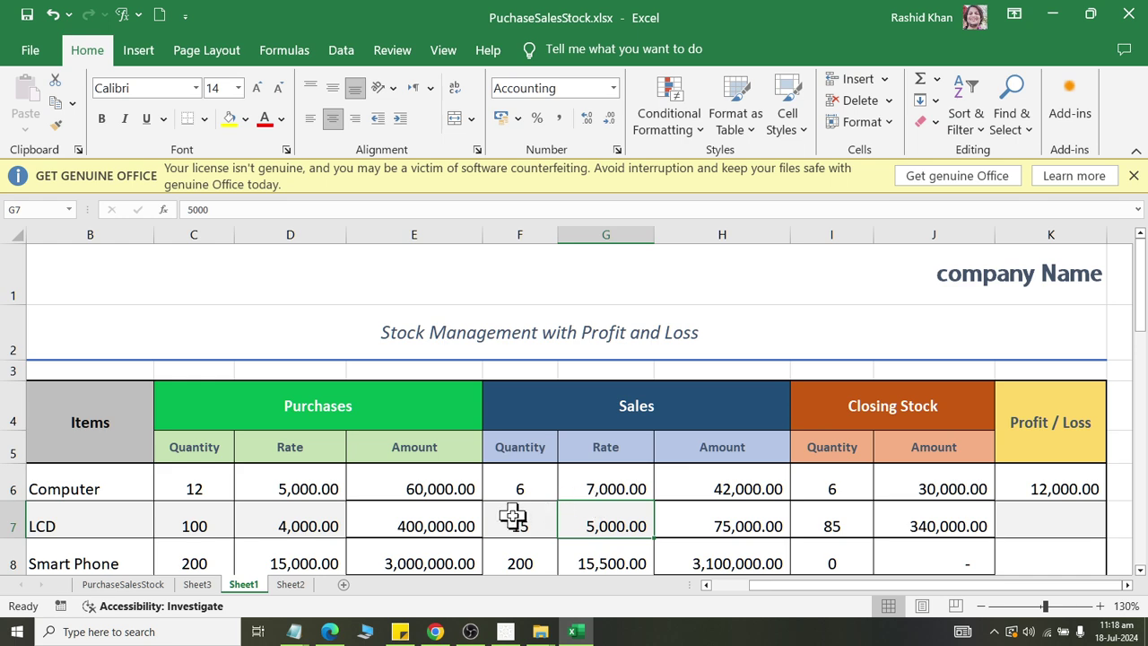
left_click(1107, 492)
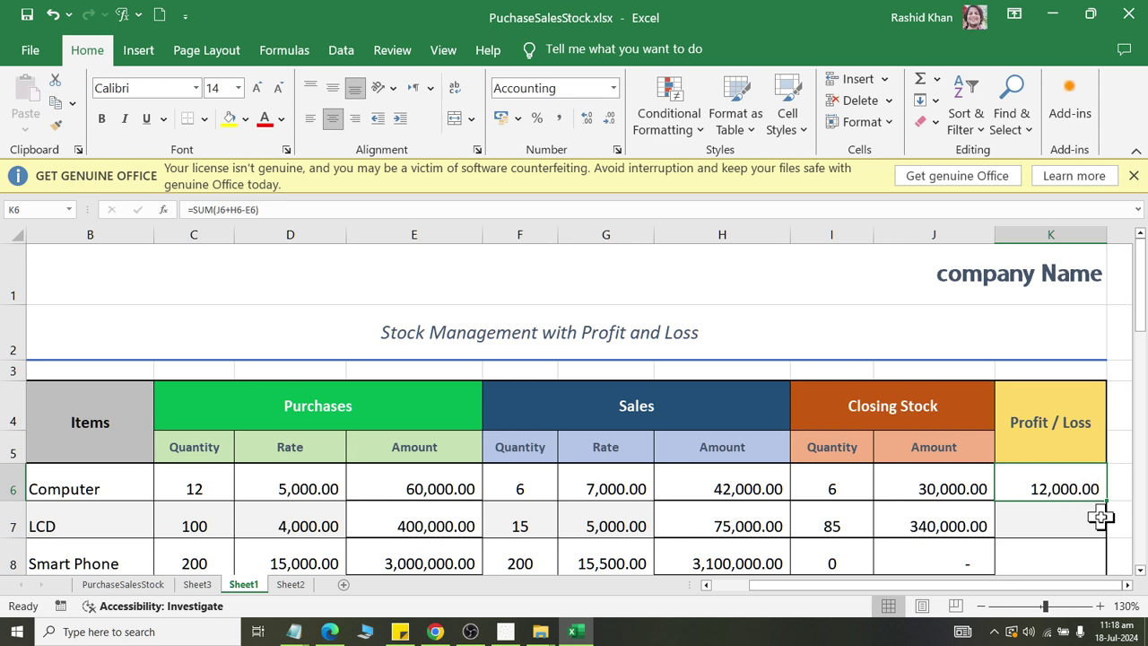
double_click(1111, 500)
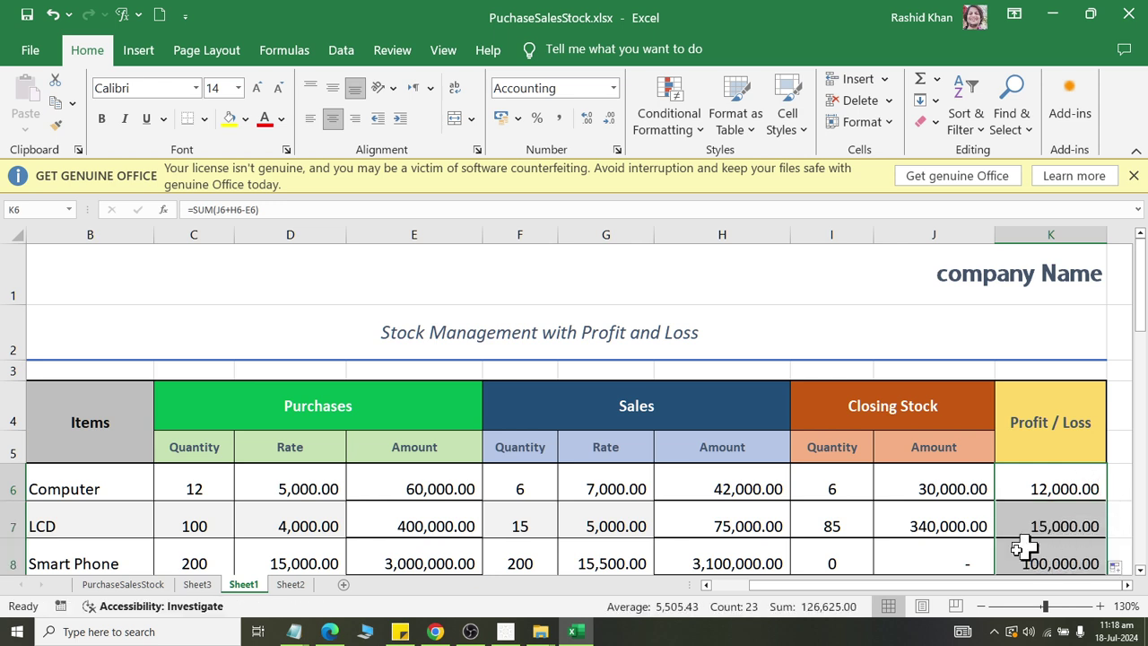
Verify the LCD and Smart Phone Profit/Loss results against their quantities and rates
left_click(517, 532)
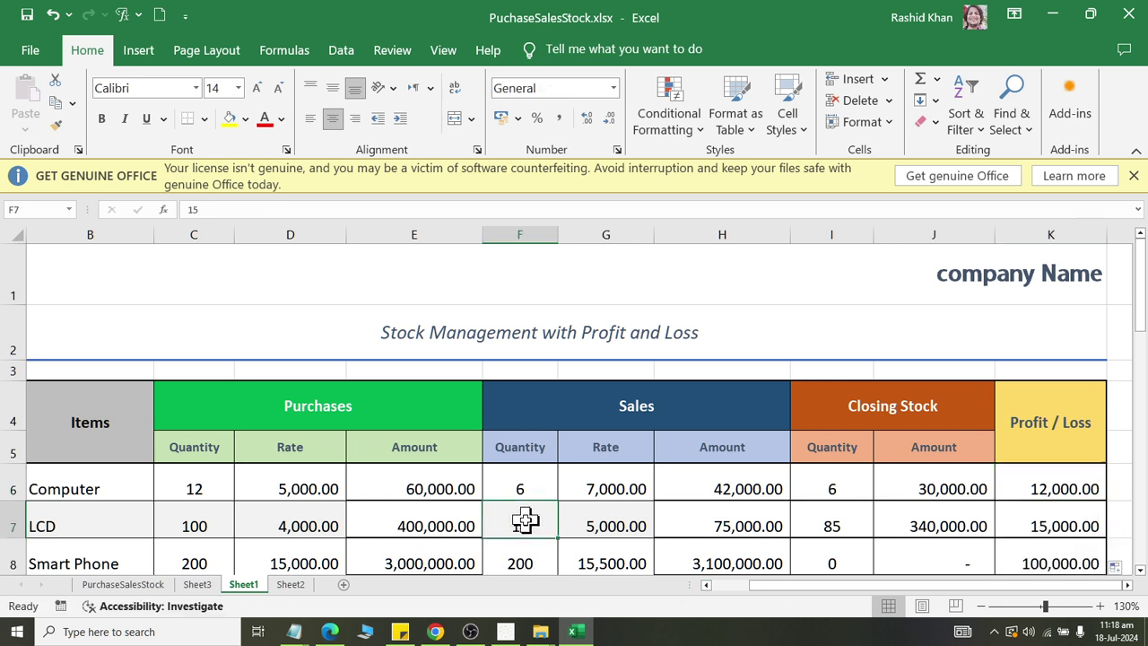
left_click(617, 530)
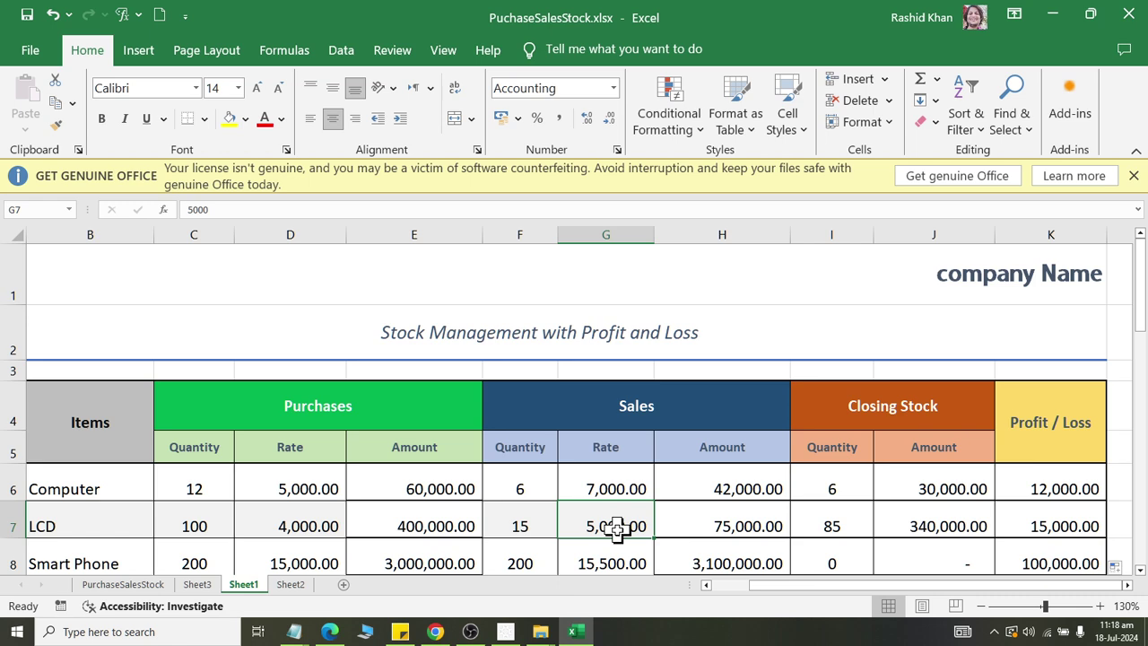
left_click(296, 533)
left_click(572, 527)
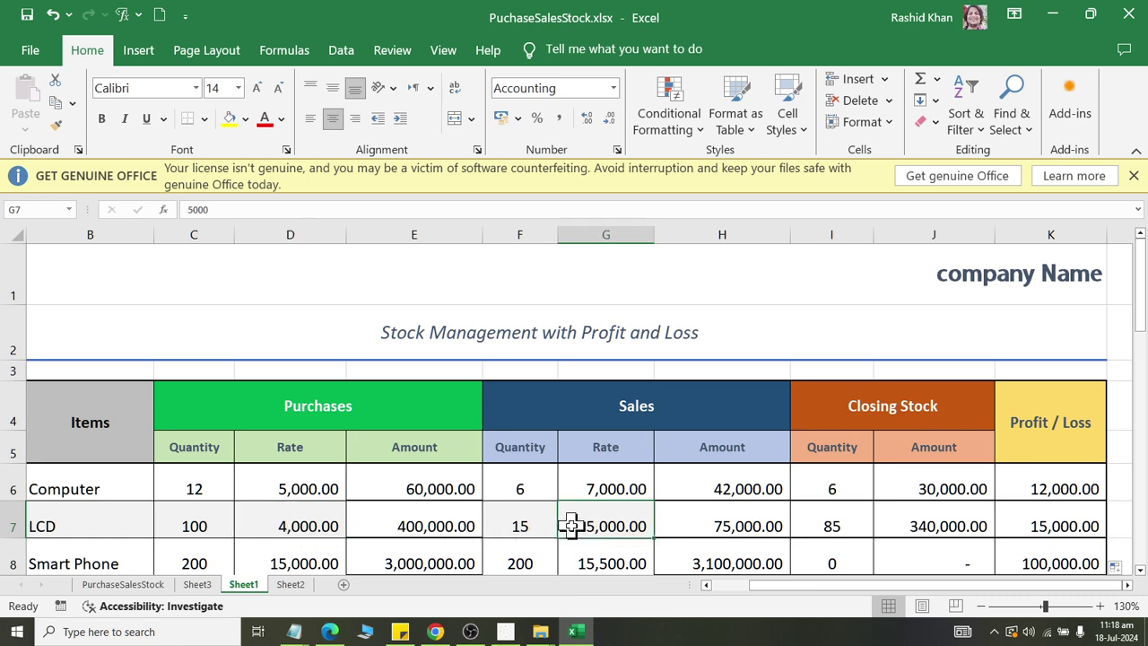
left_click(1066, 514)
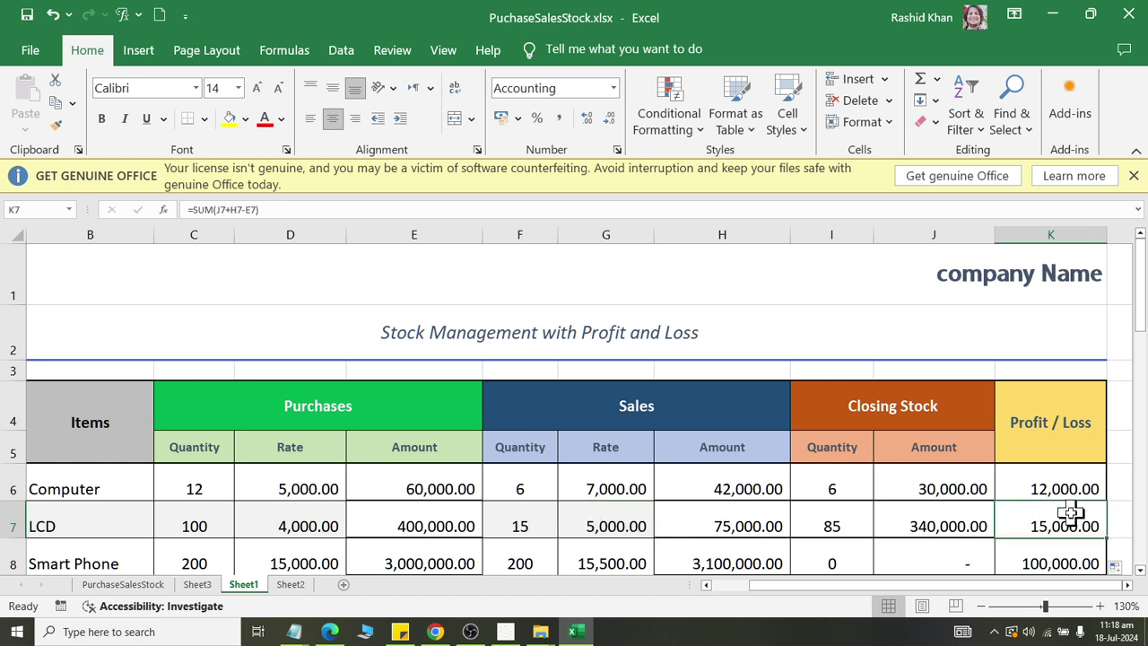
scroll(1071, 513, "down", 2)
left_click(1045, 381)
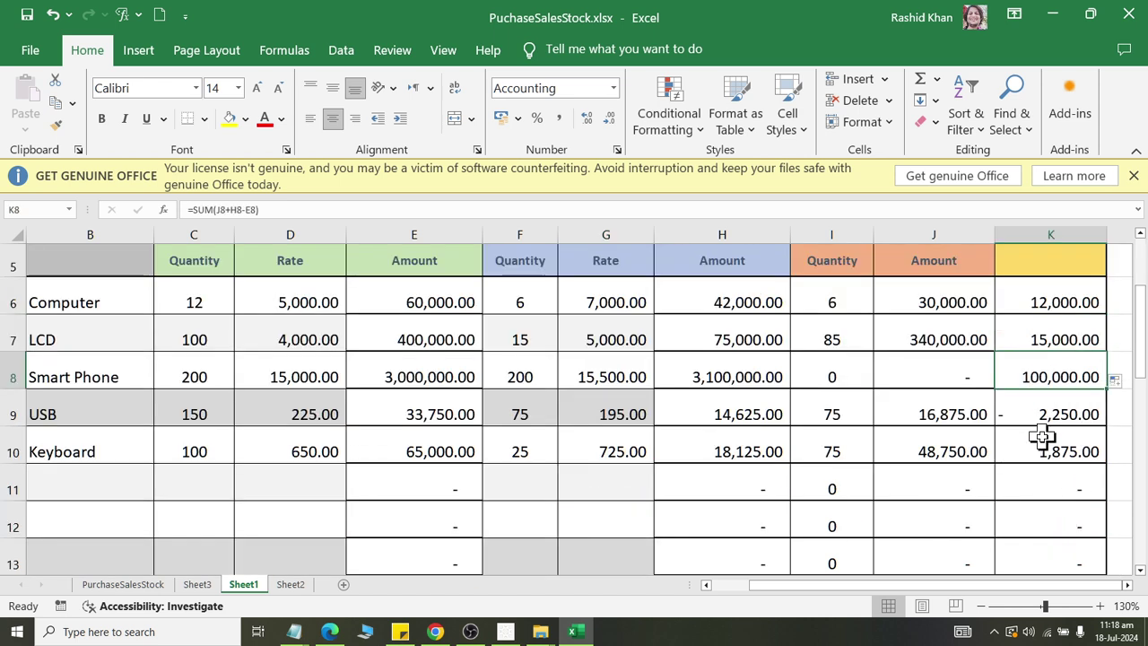
left_click(1079, 412)
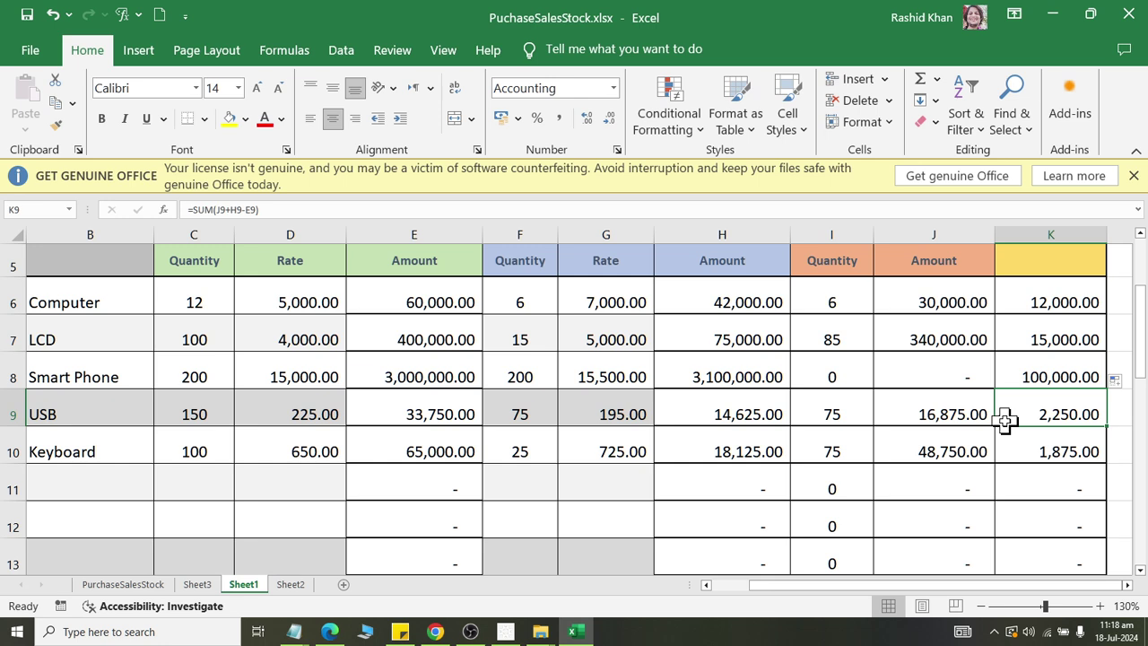
left_click(182, 412)
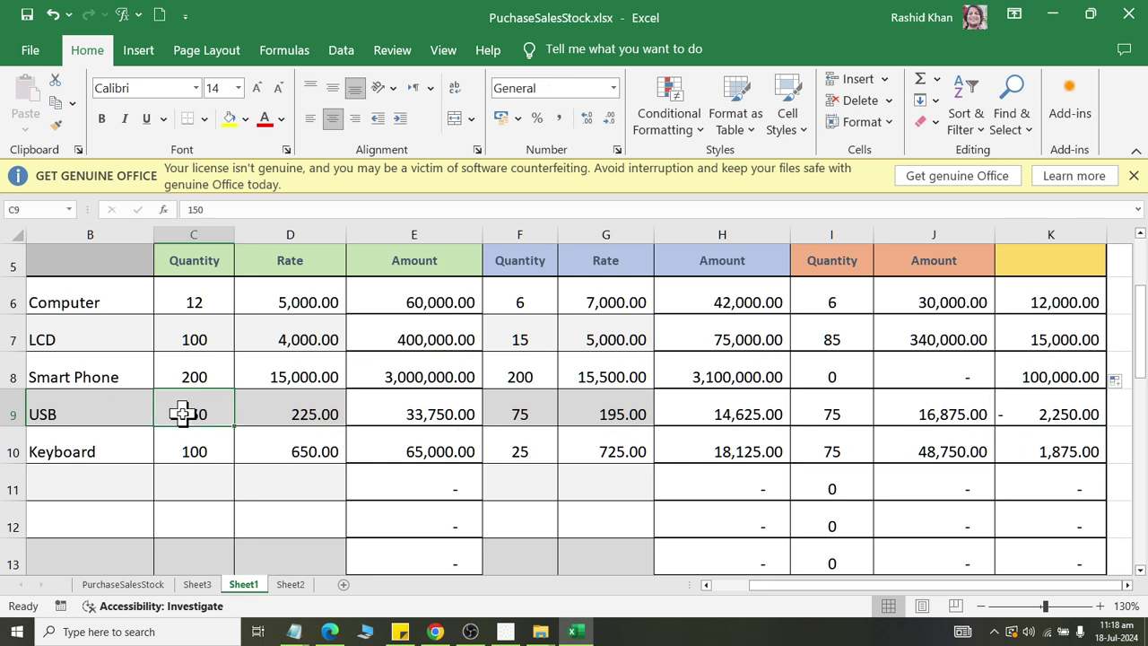
left_click(326, 414)
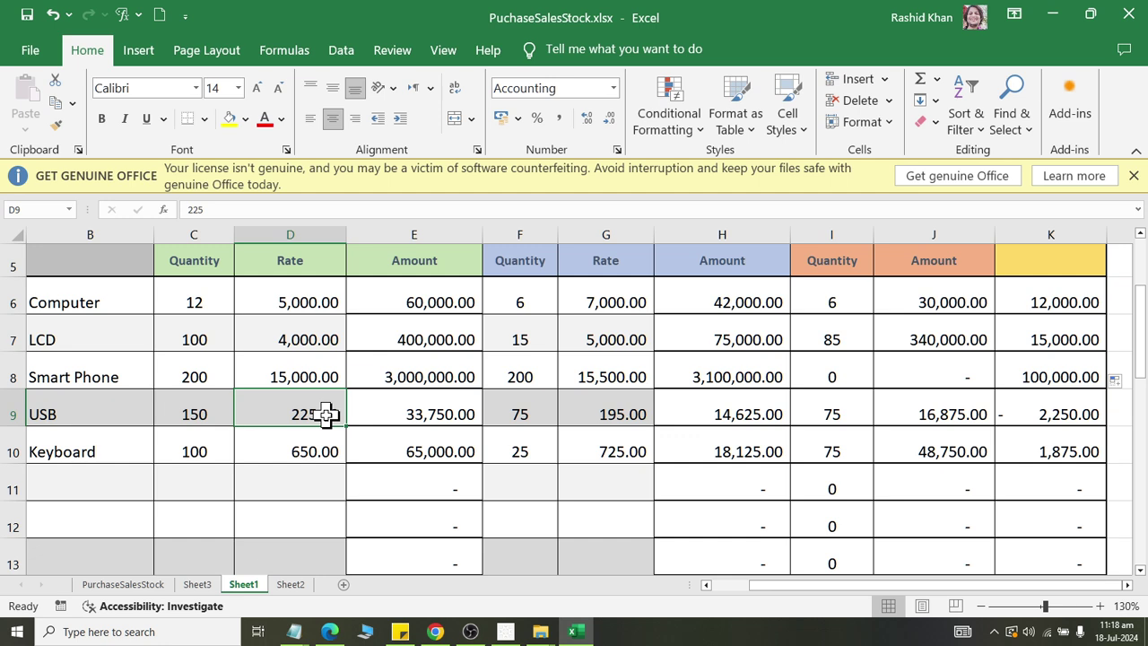
left_click(514, 413)
left_click(601, 414)
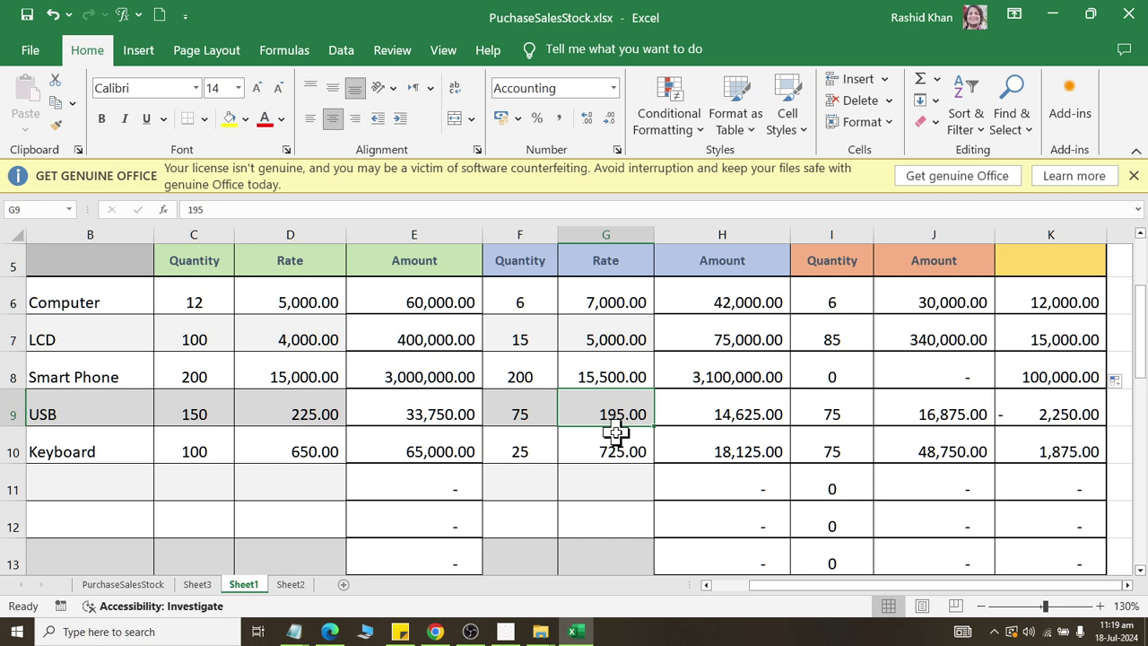
left_click(1056, 435)
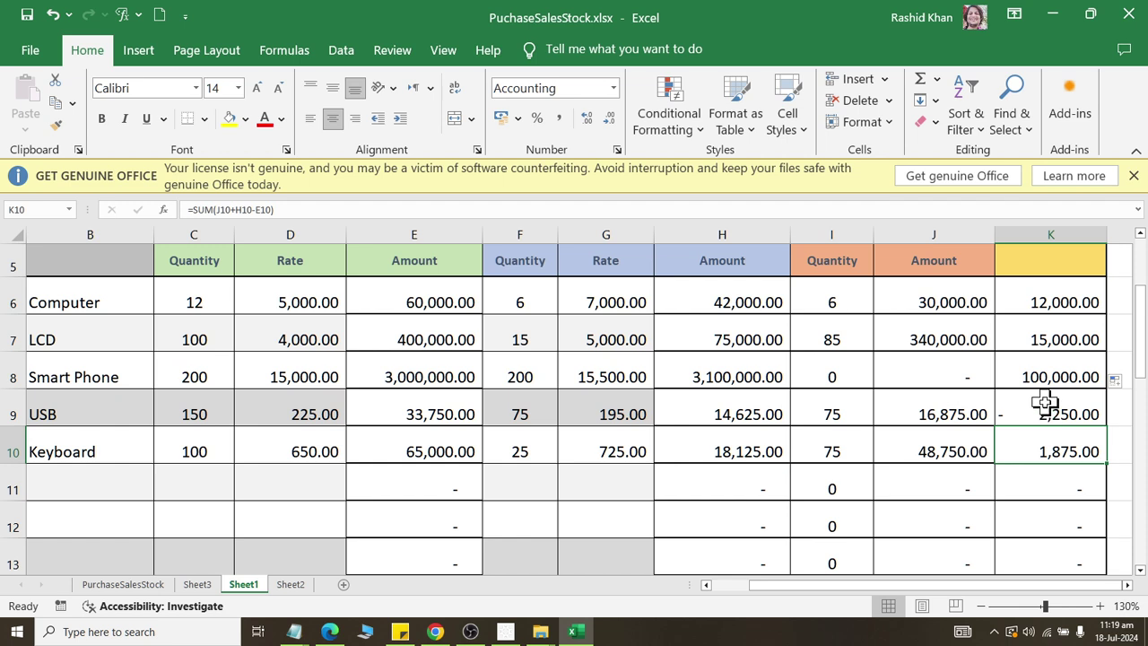
scroll(1052, 389, "up", 2)
scroll(1047, 407, "down", 2)
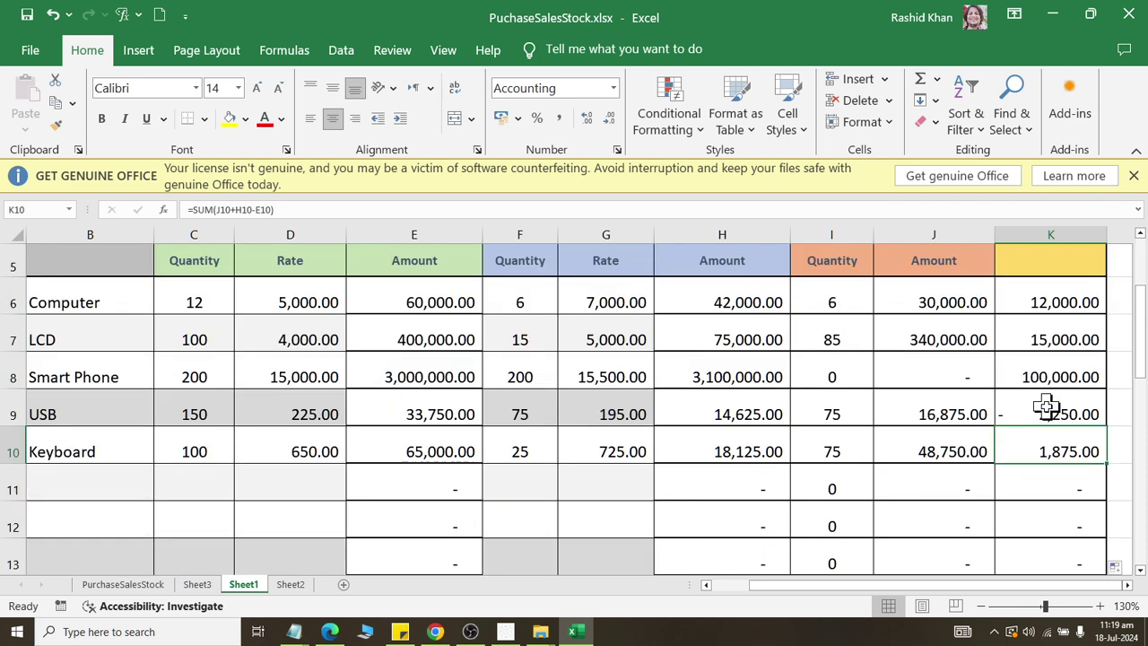
left_click_drag(936, 491, 148, 525)
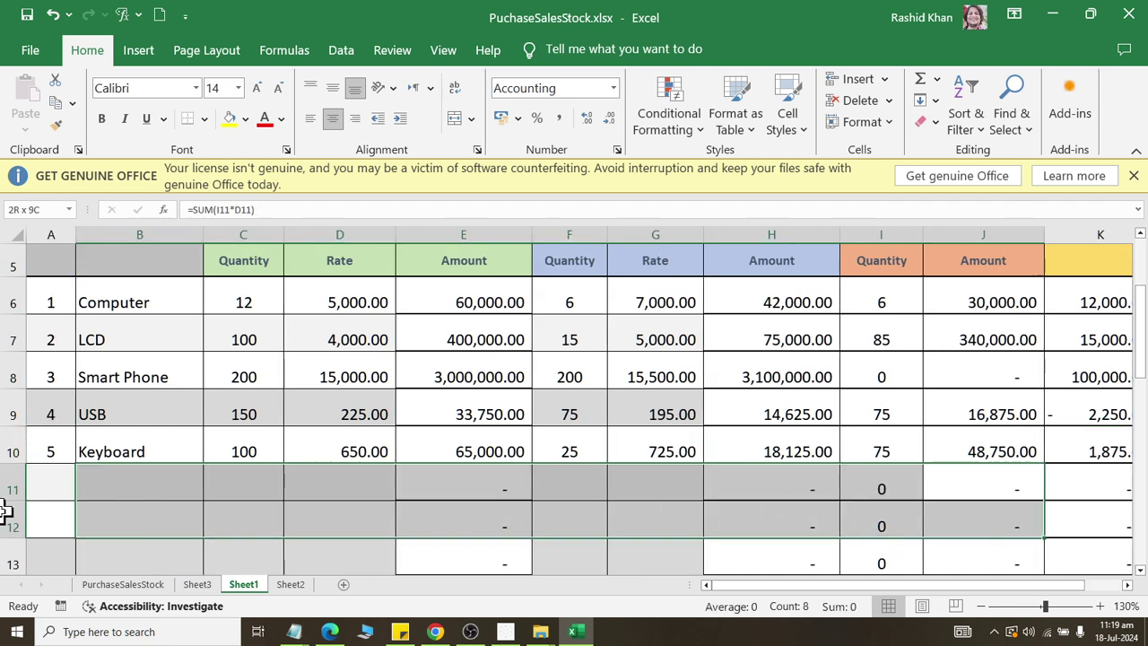
Enter item 6, SMART LED, bought 12 at 22,000, in row 11
left_click(51, 482)
type("6")
key("Tab")
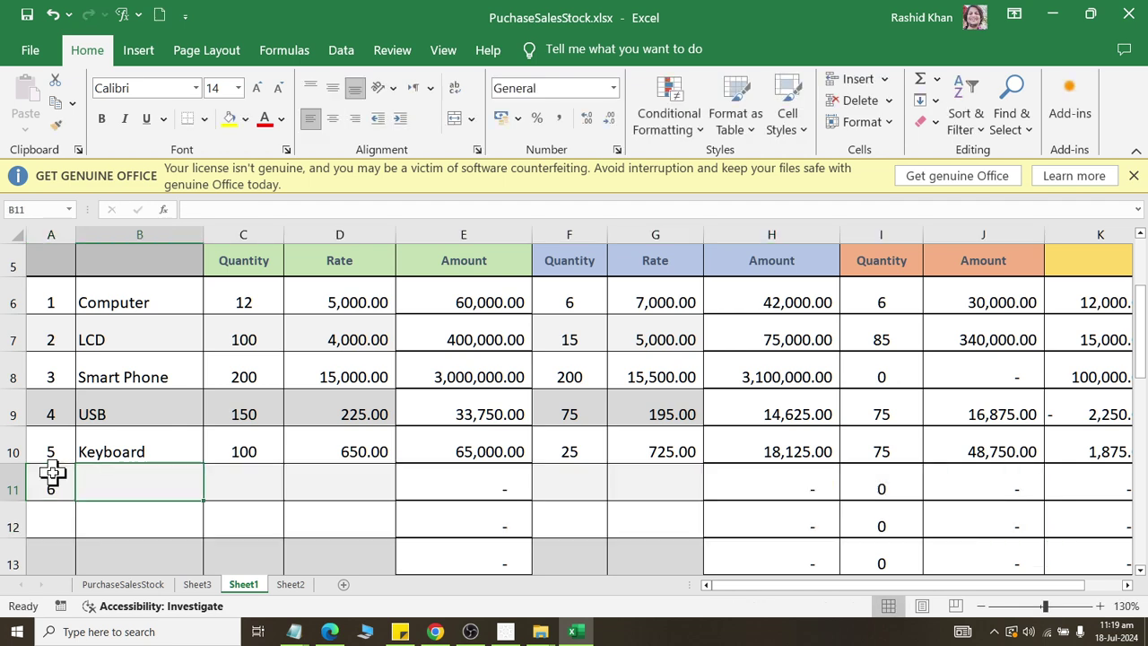
type("SMART LED")
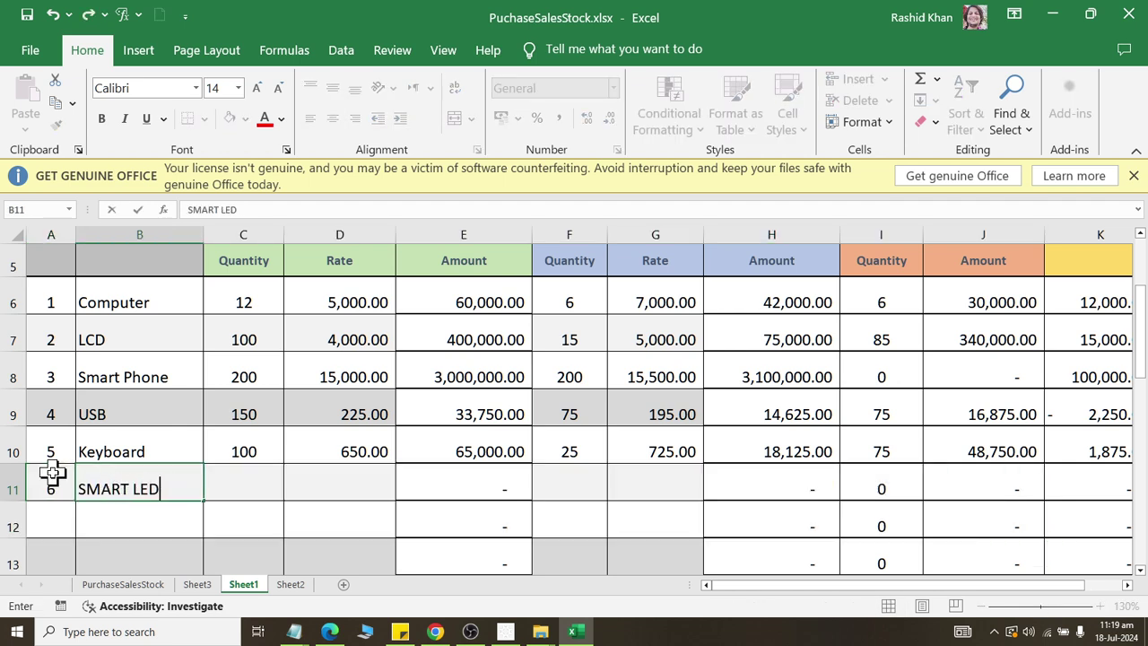
key("Tab")
type("12")
key("Tab")
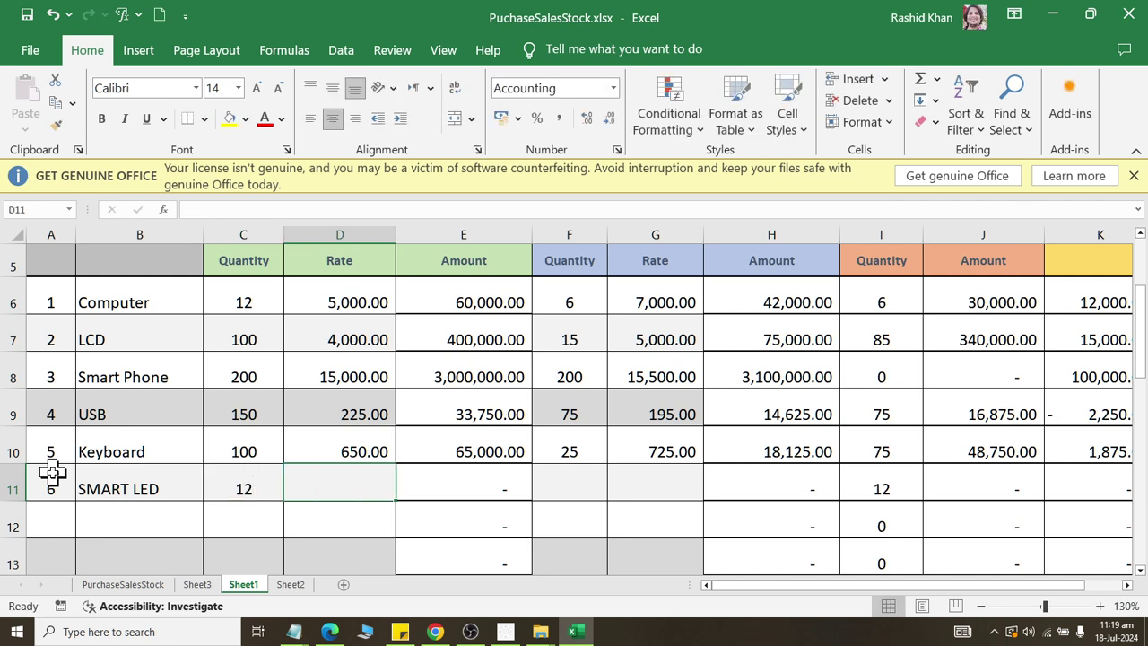
type("22,00")
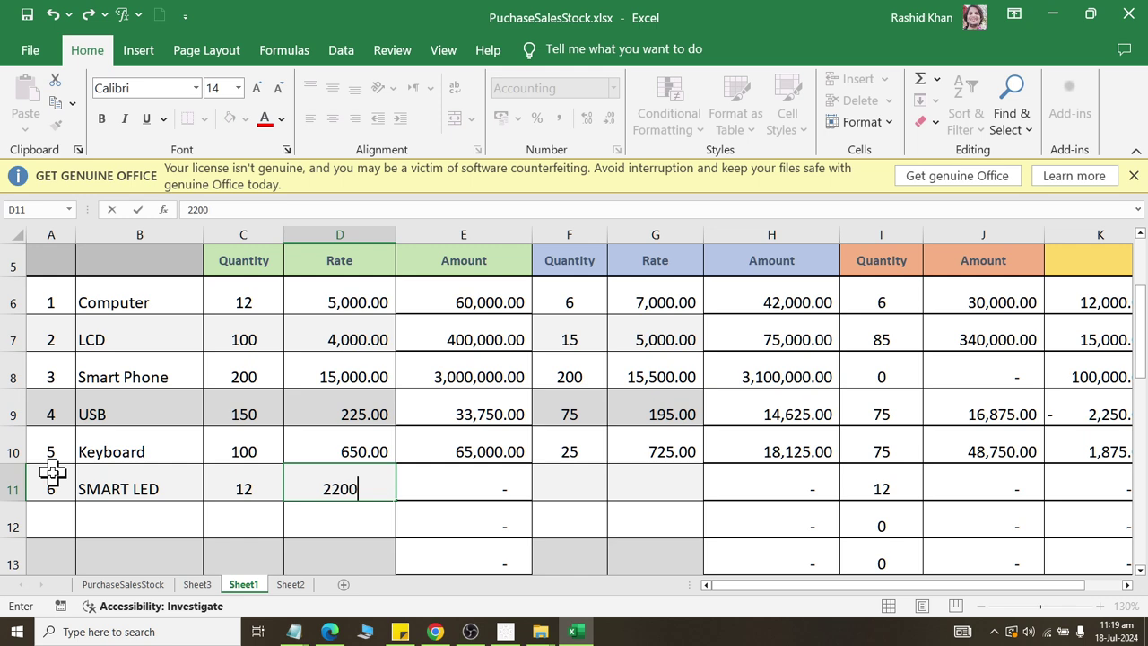
key("Tab")
key("Tab")
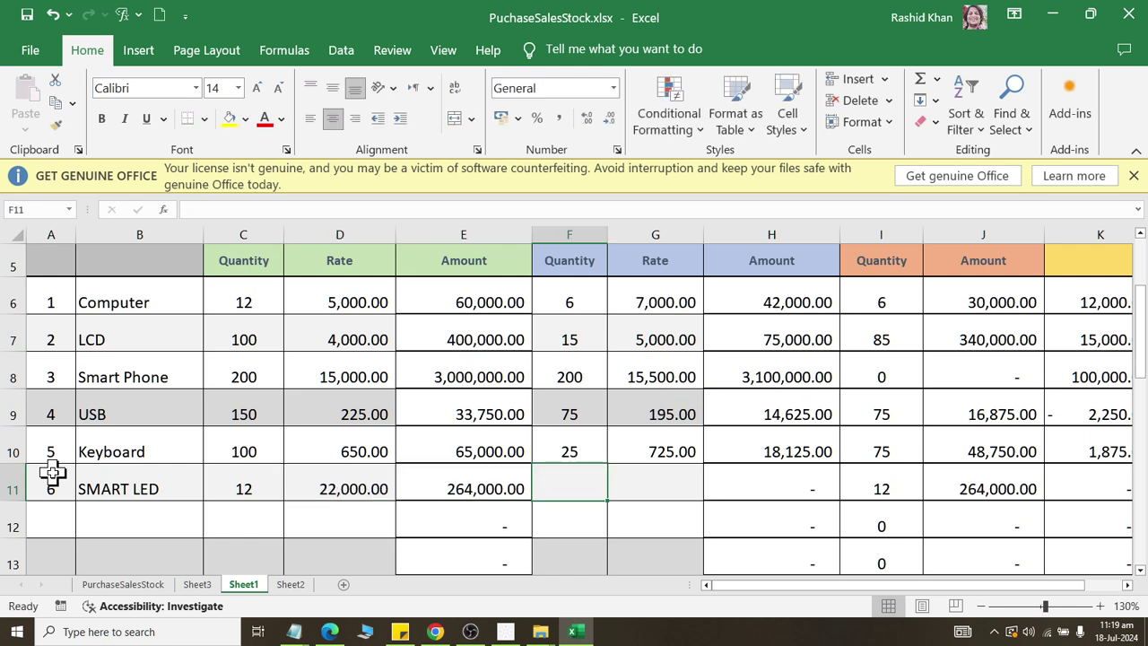
Enter SMART LED sales of 9 at 23,600 and check its 14,400.00 profit
type("9")
key("Tab")
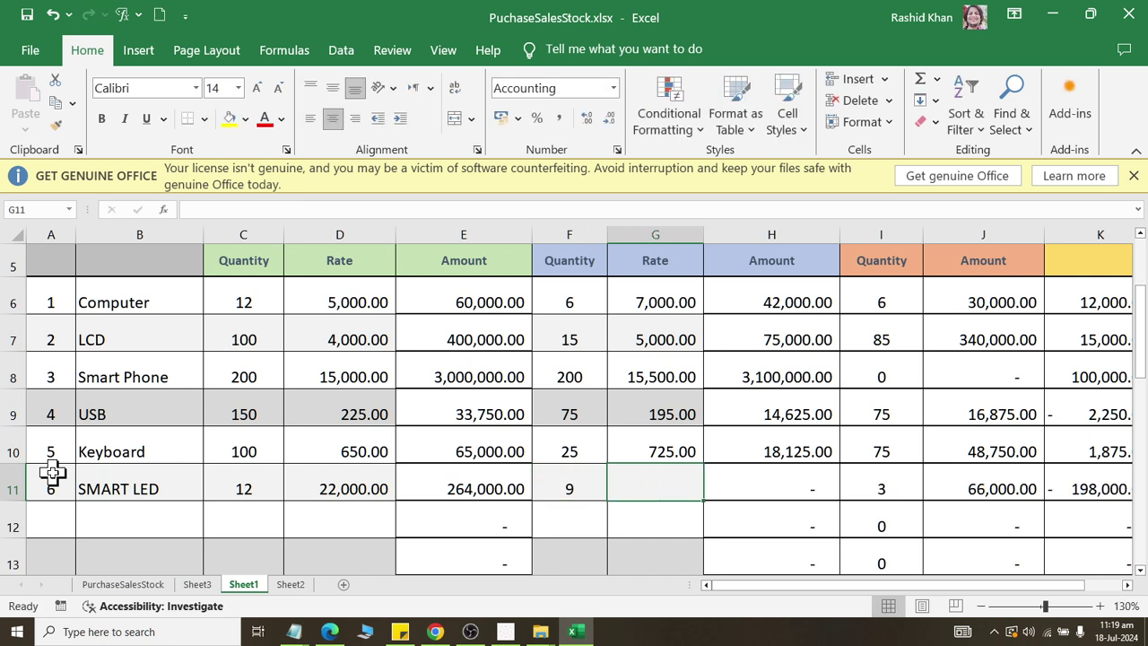
type("236")
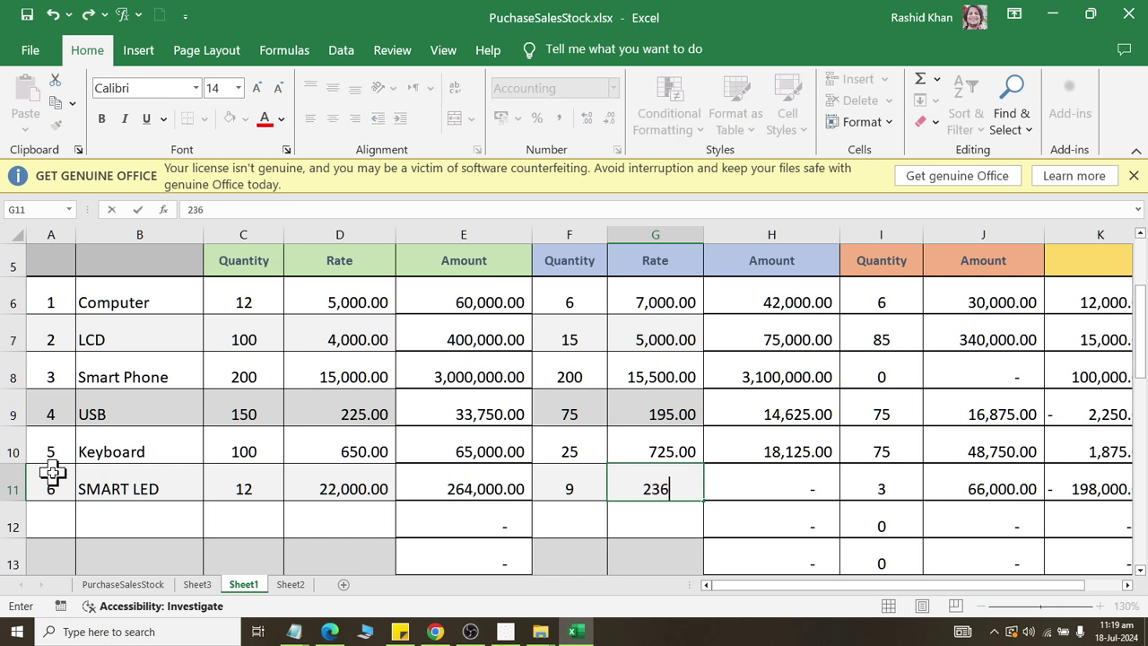
type("00")
key("Tab")
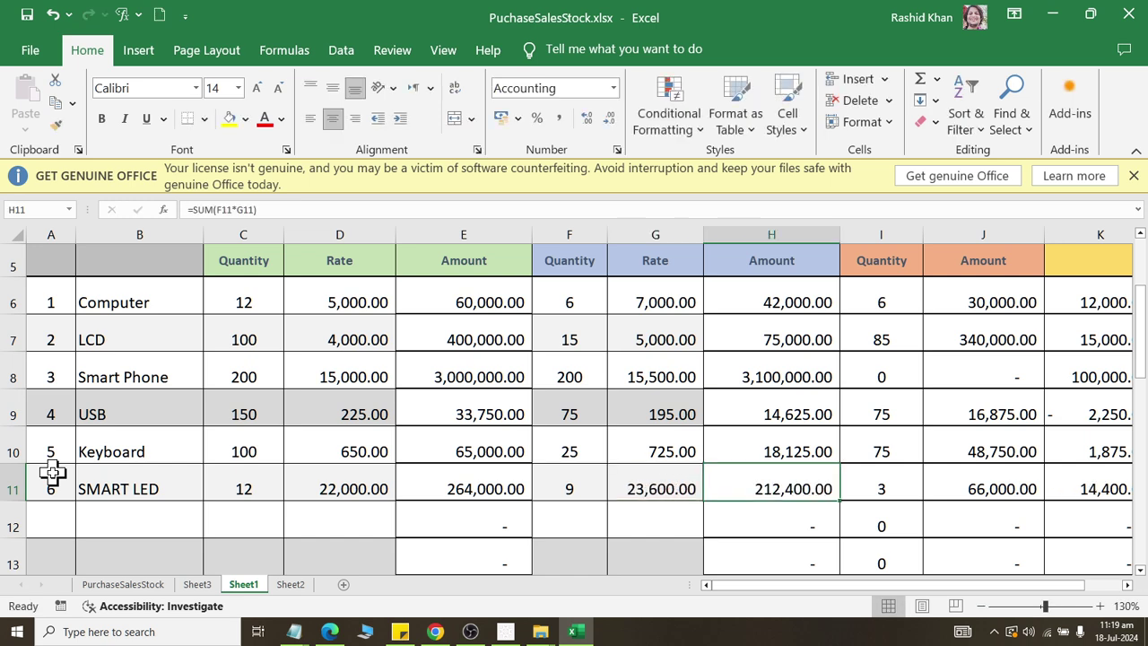
left_click(890, 491)
left_click(998, 475)
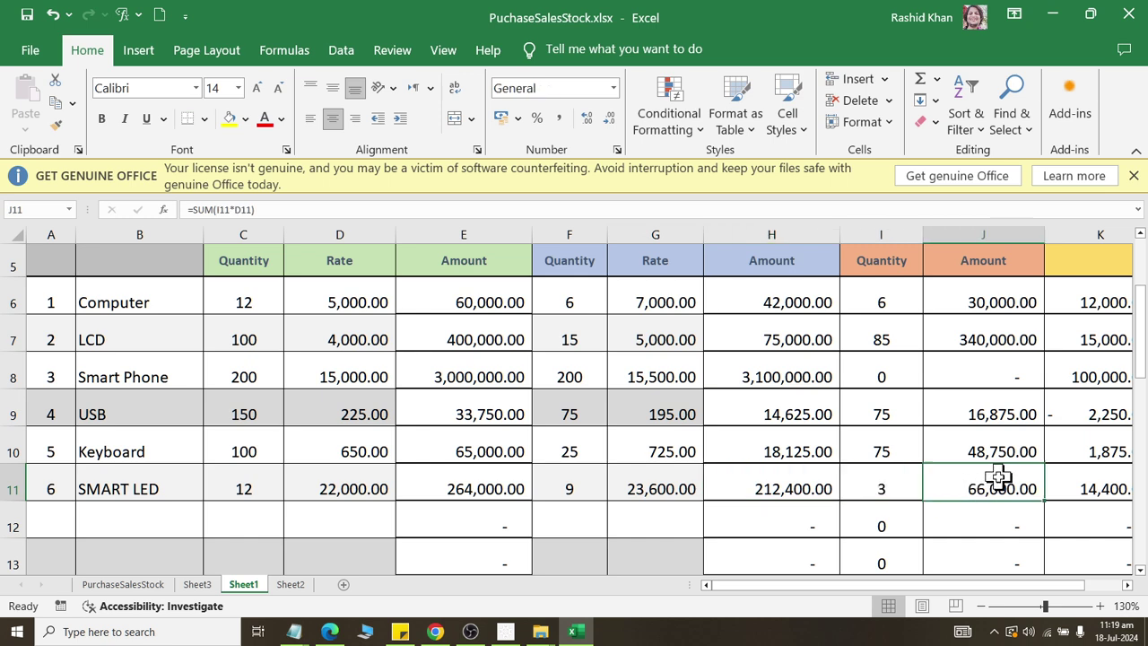
left_click(1109, 489)
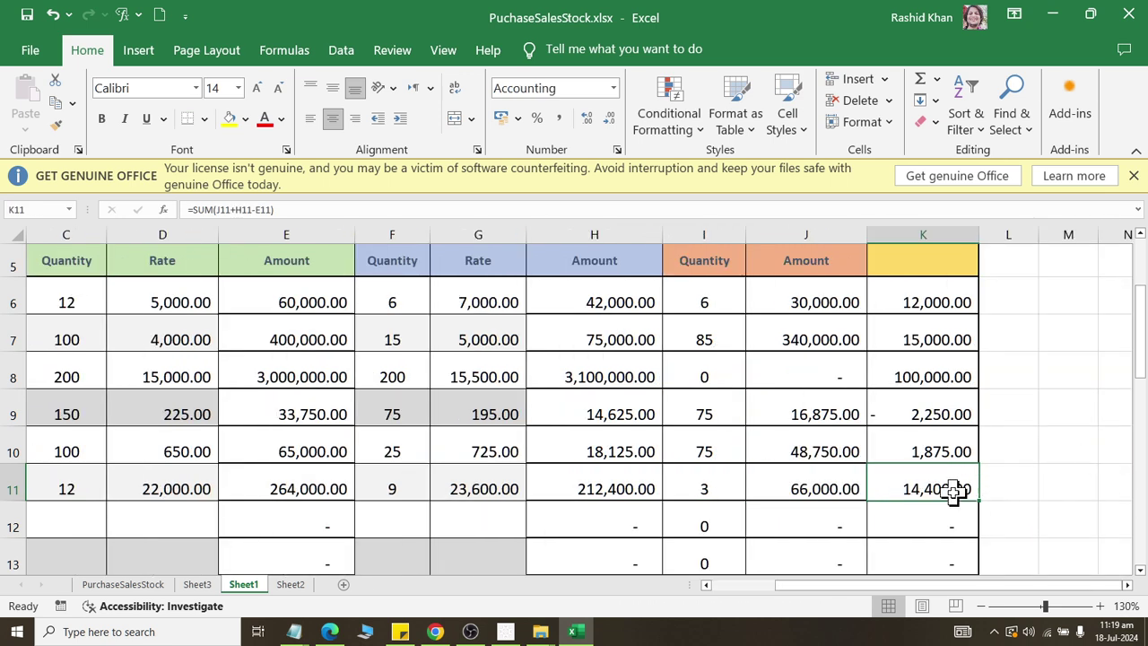